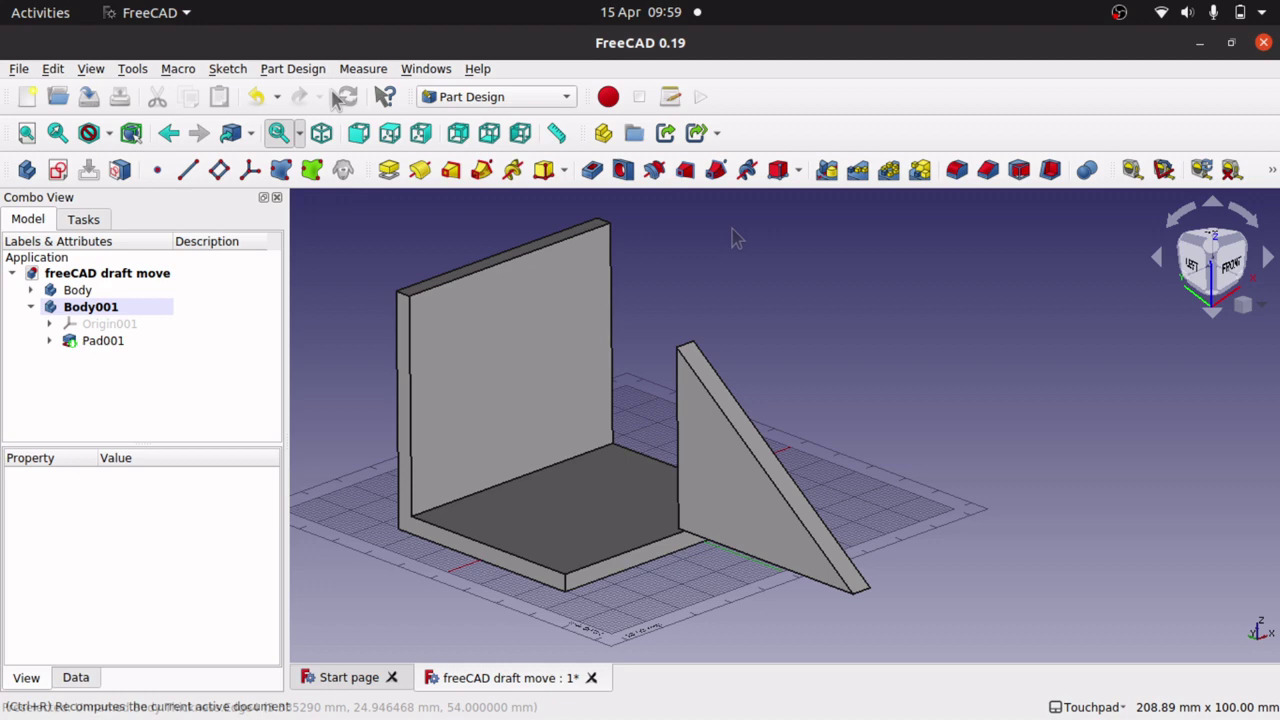
In Draft, move the triangular rib Body001 against the upright wall, then return to Part Design.
click(481, 96)
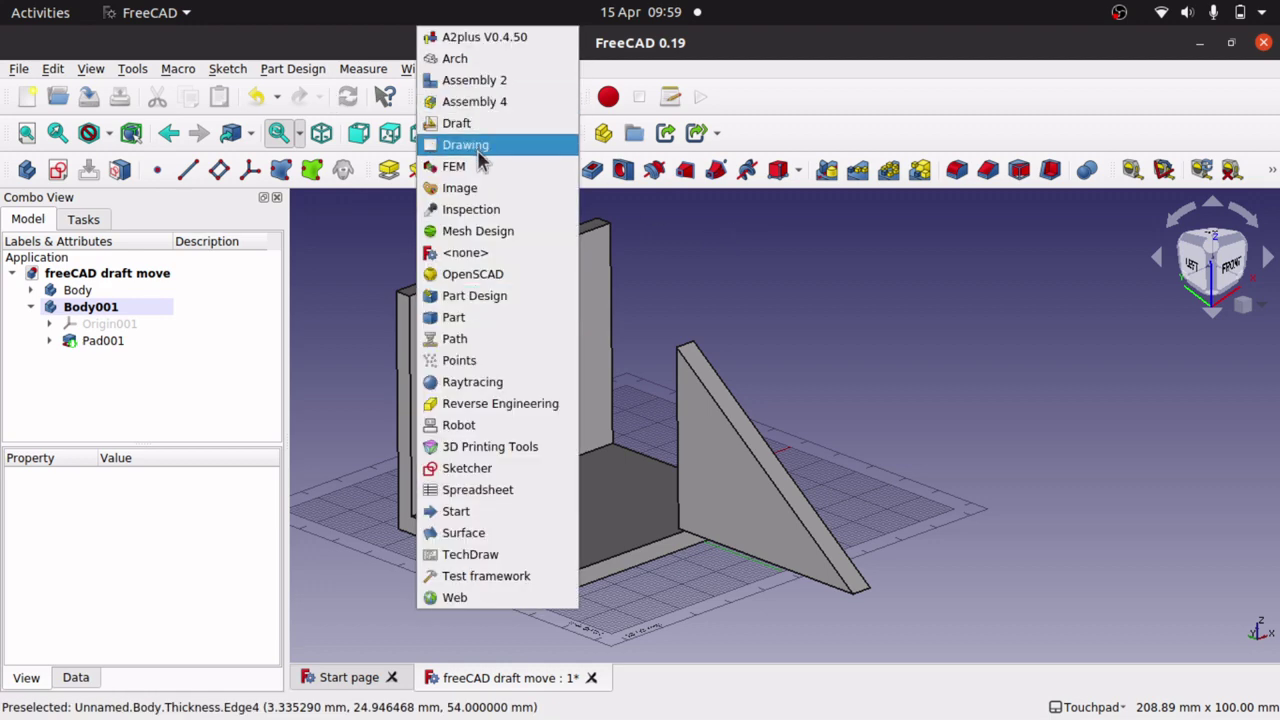
click(494, 123)
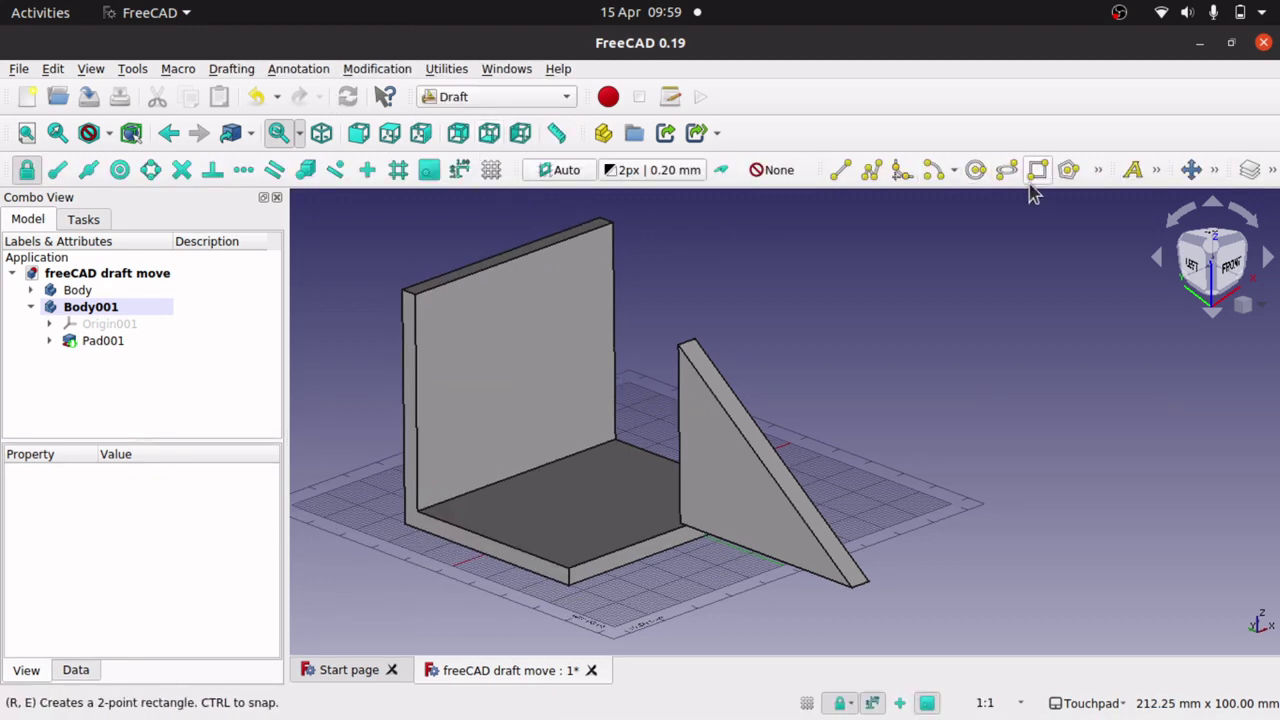
click(91, 307)
click(1191, 169)
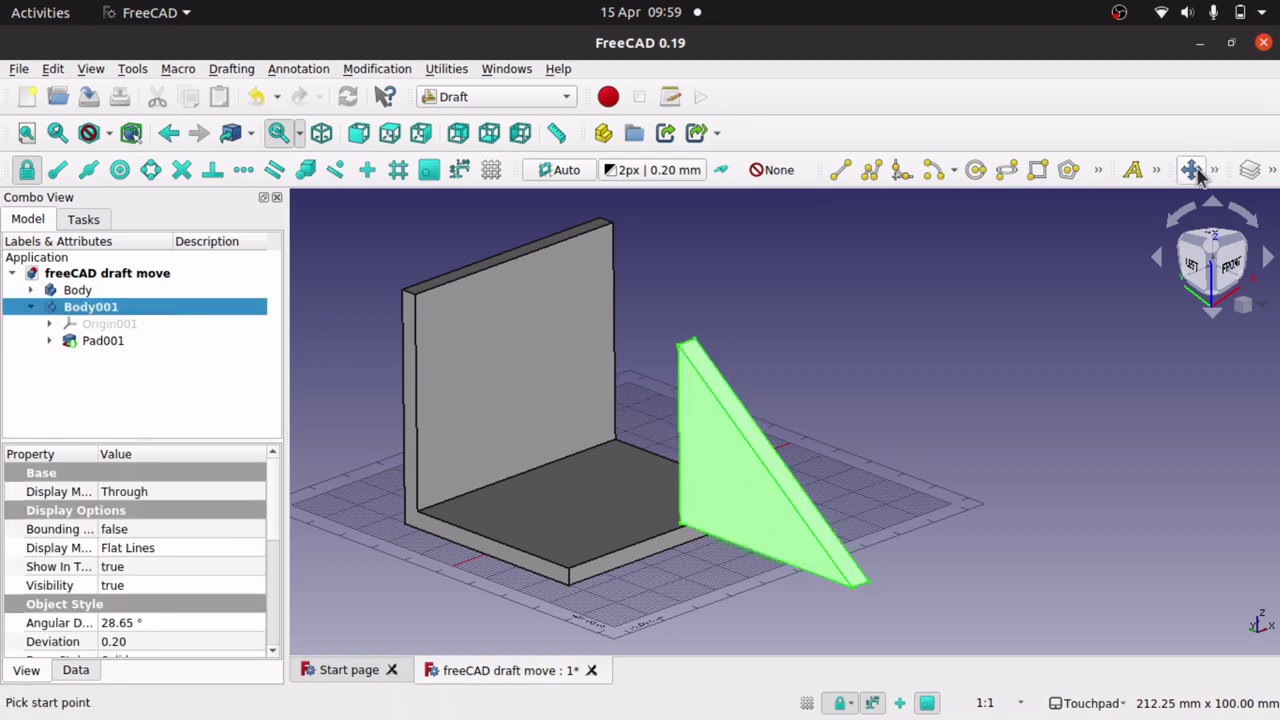
click(753, 525)
click(565, 514)
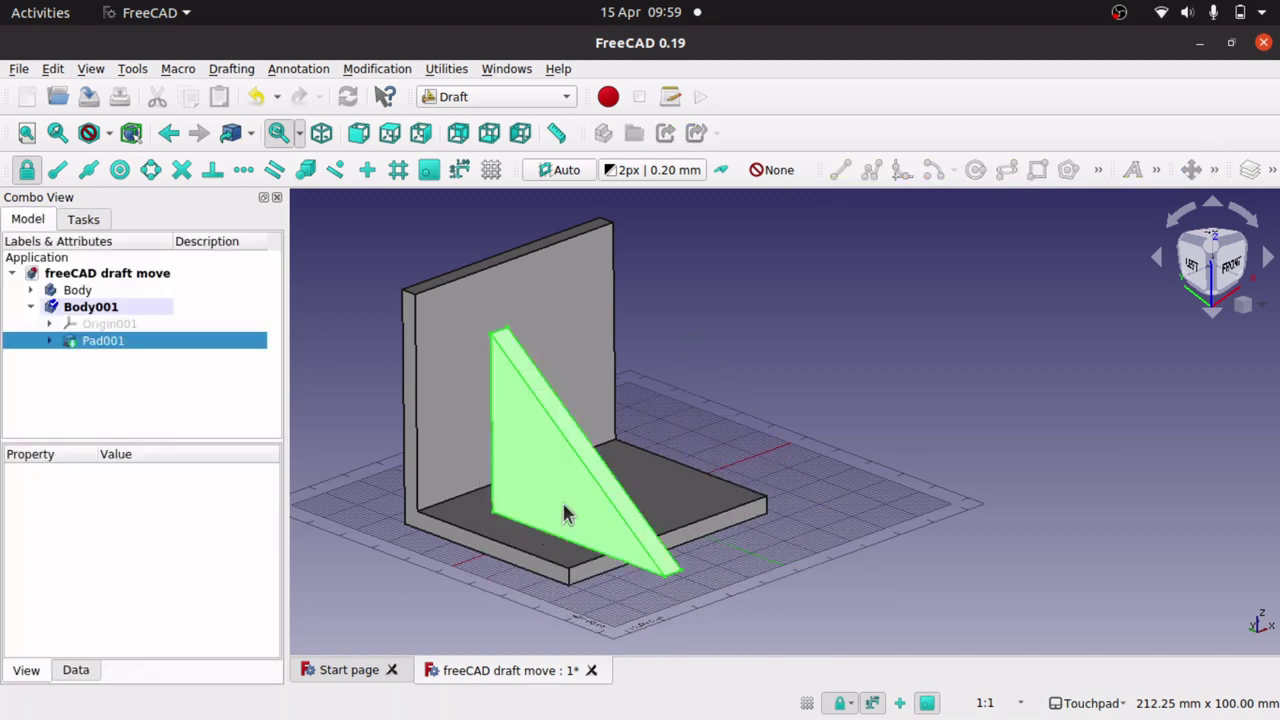
click(541, 100)
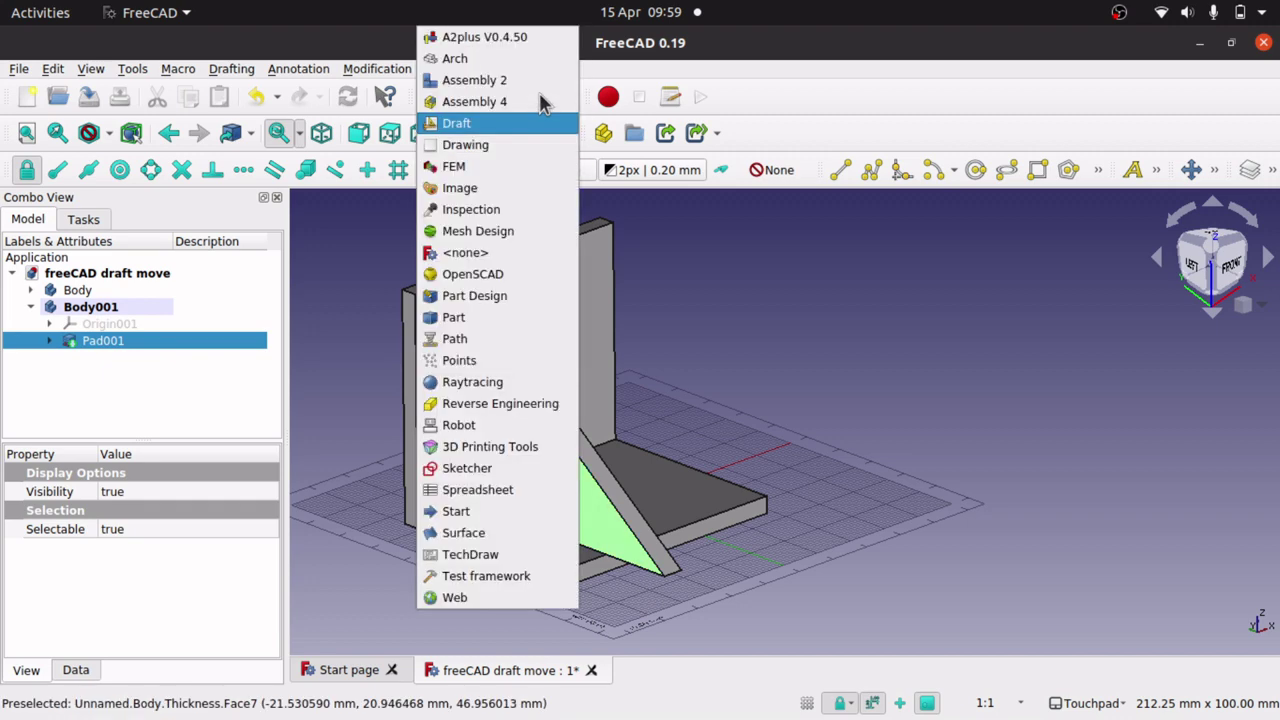
click(520, 295)
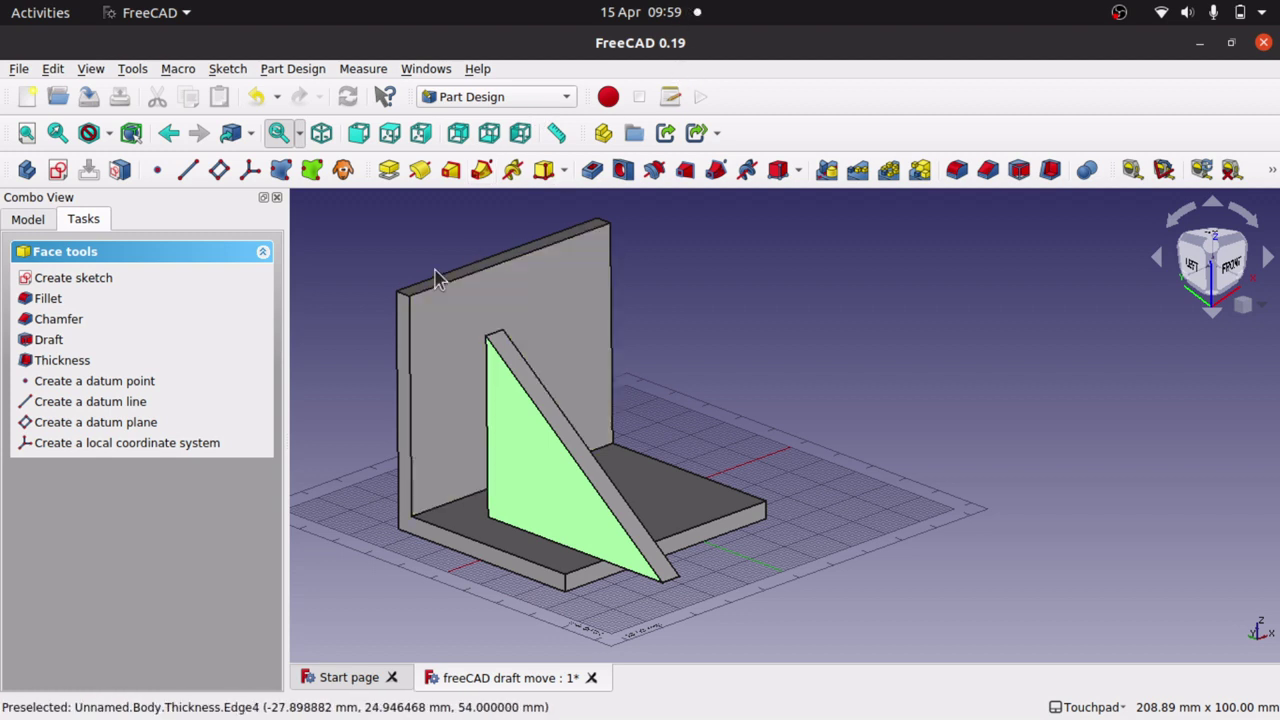
click(180, 72)
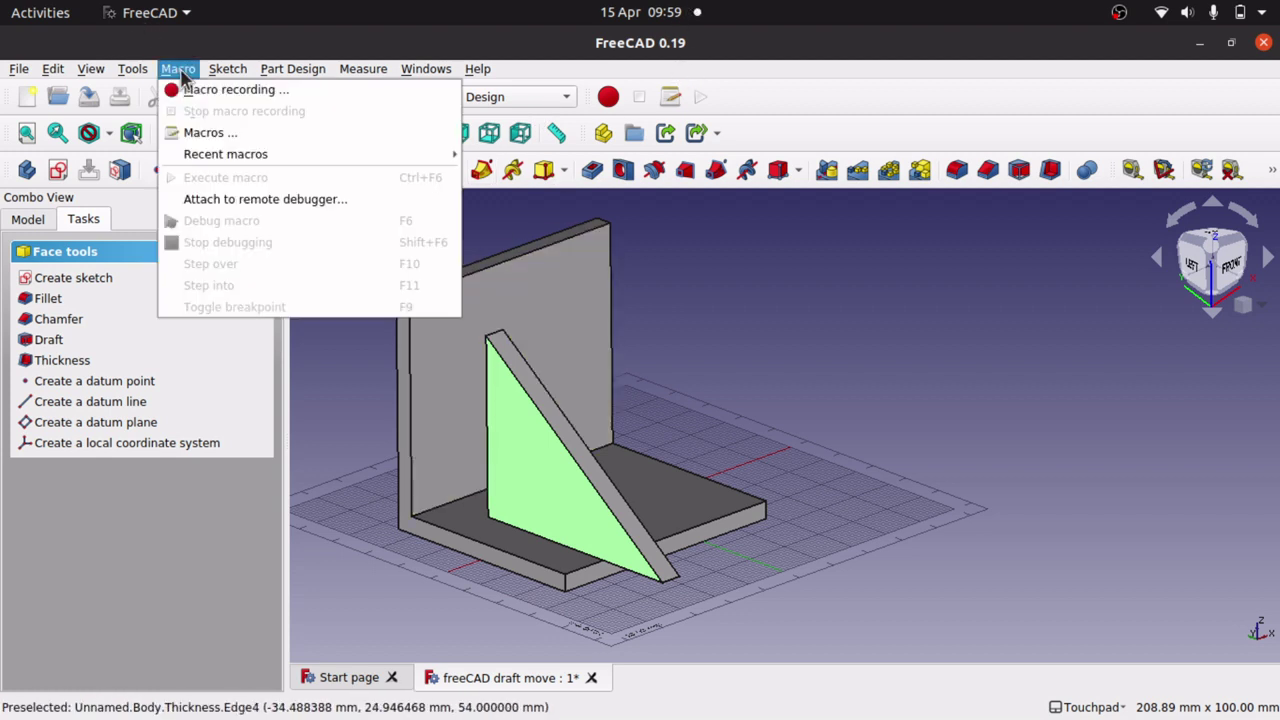
mouse_move(131, 80)
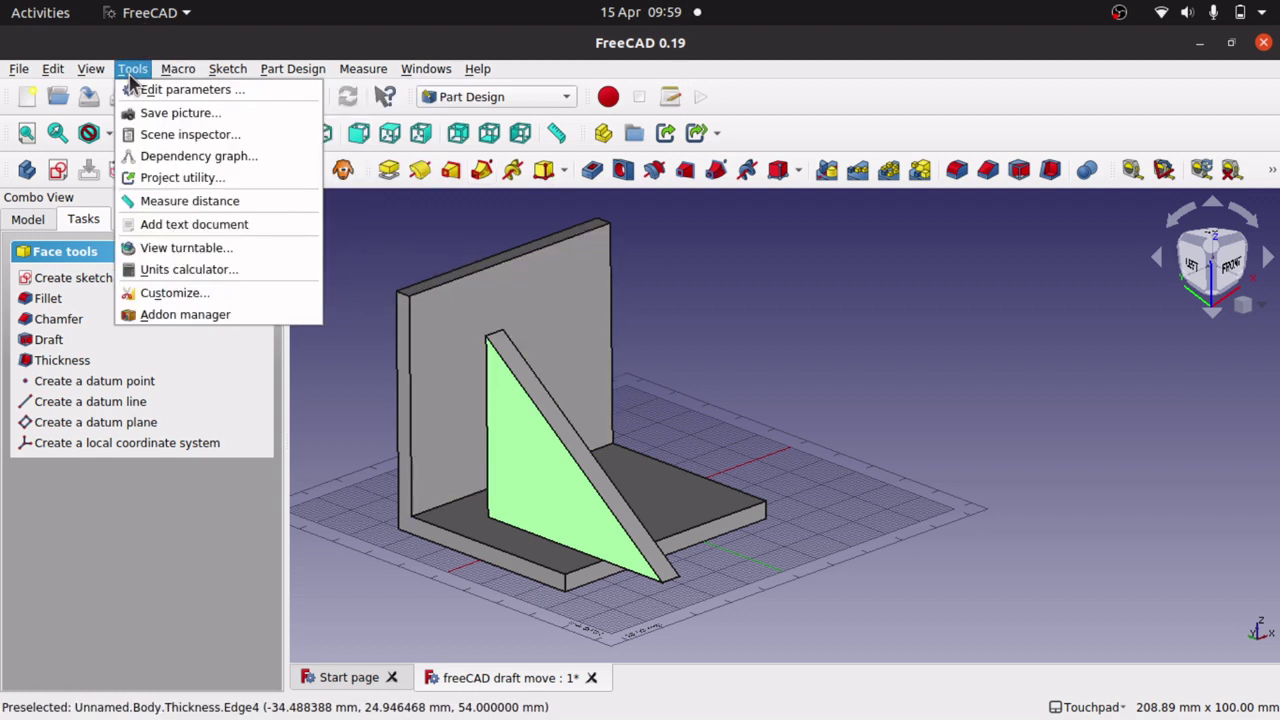
click(172, 292)
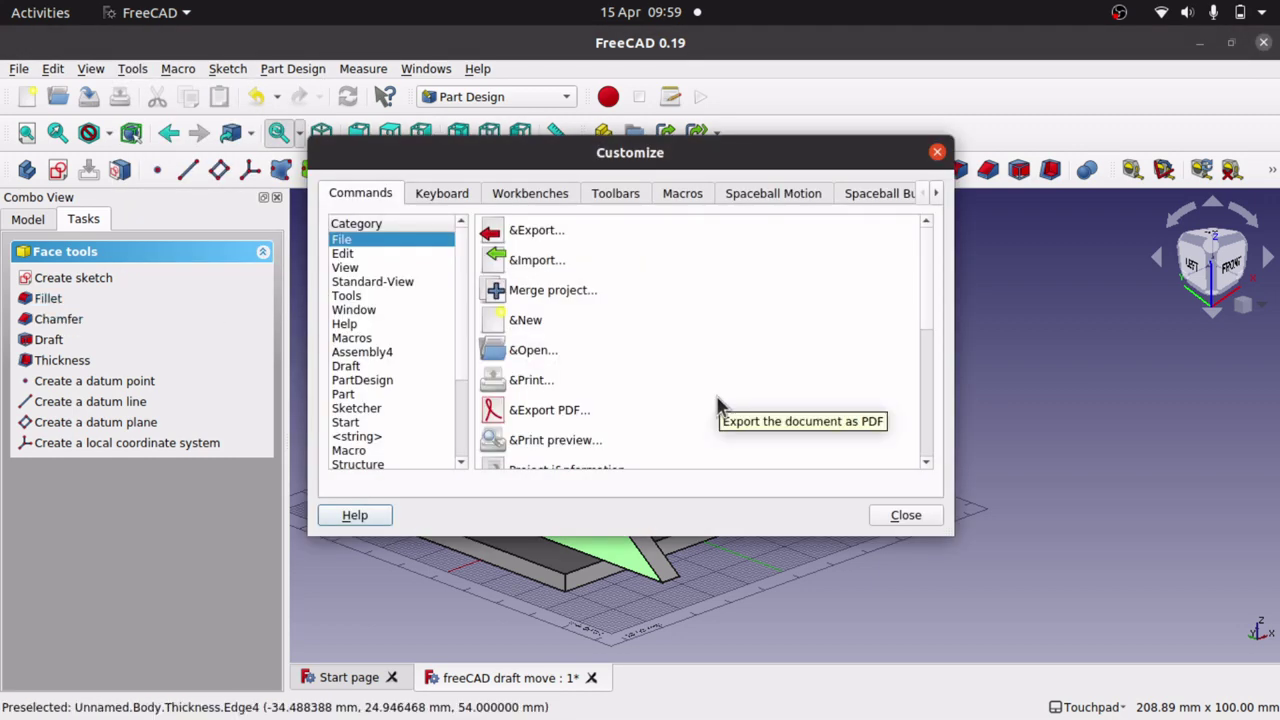
click(452, 297)
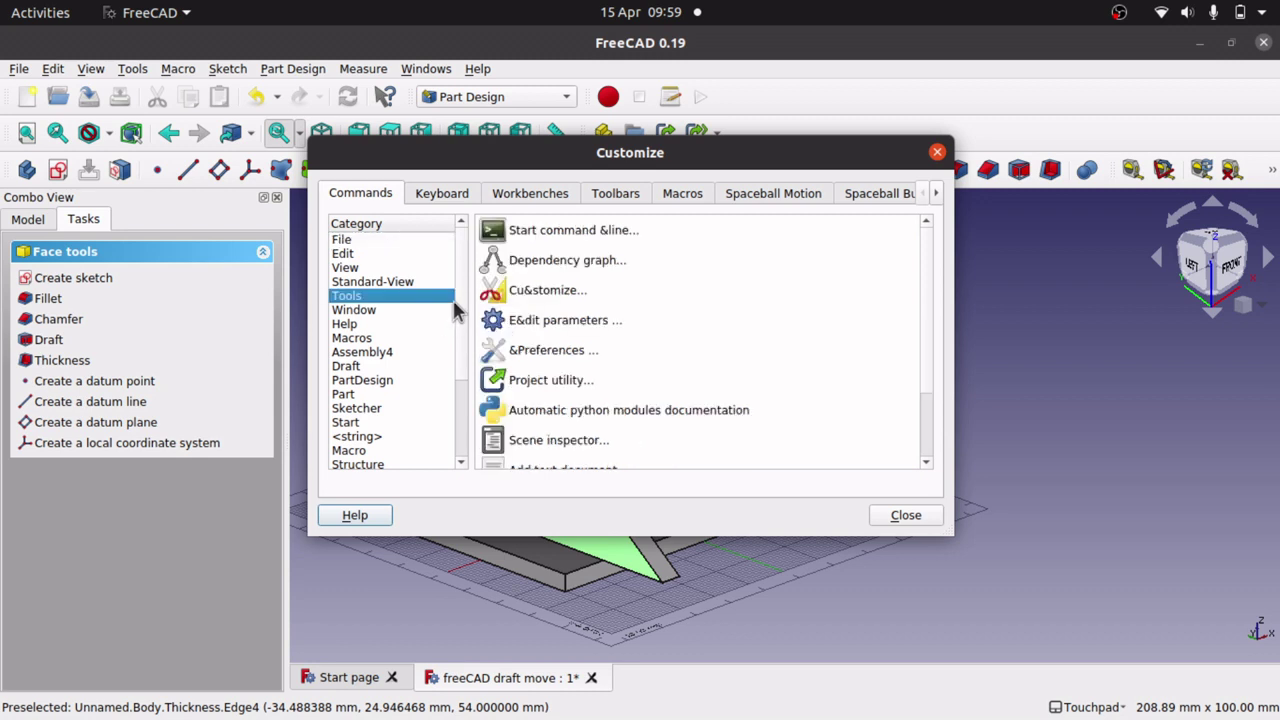
click(620, 197)
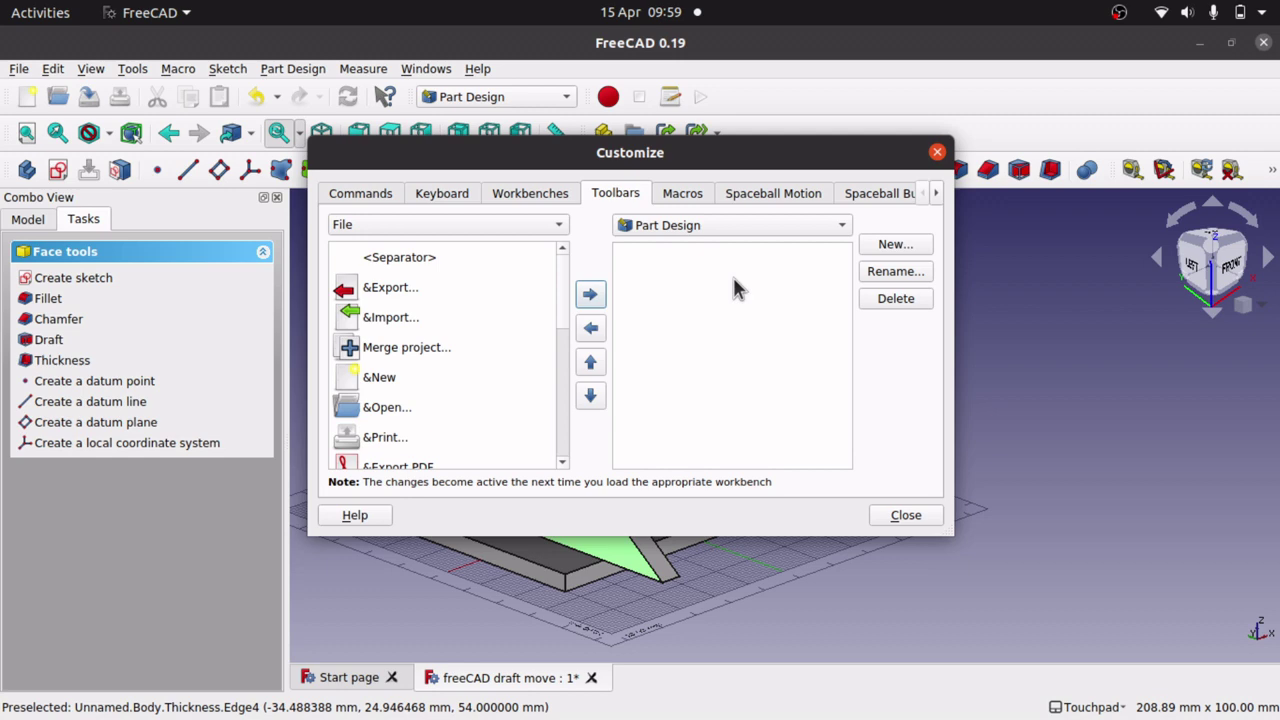
click(895, 246)
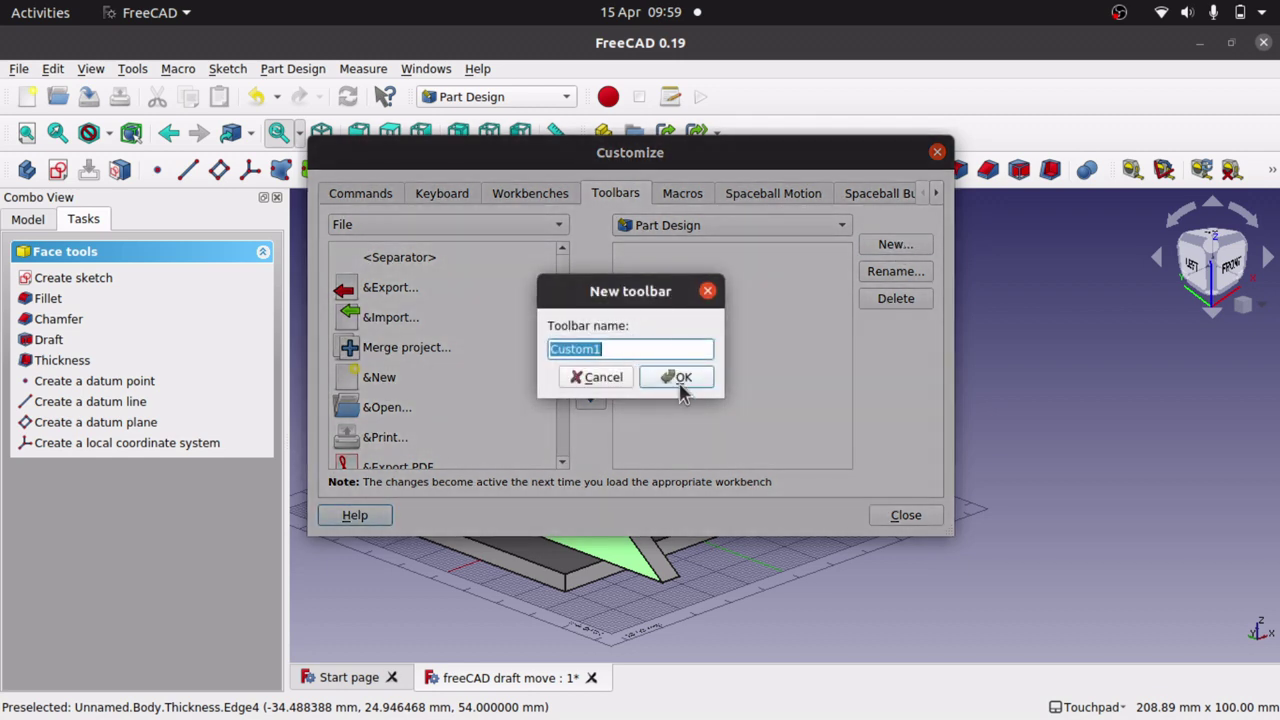
click(680, 383)
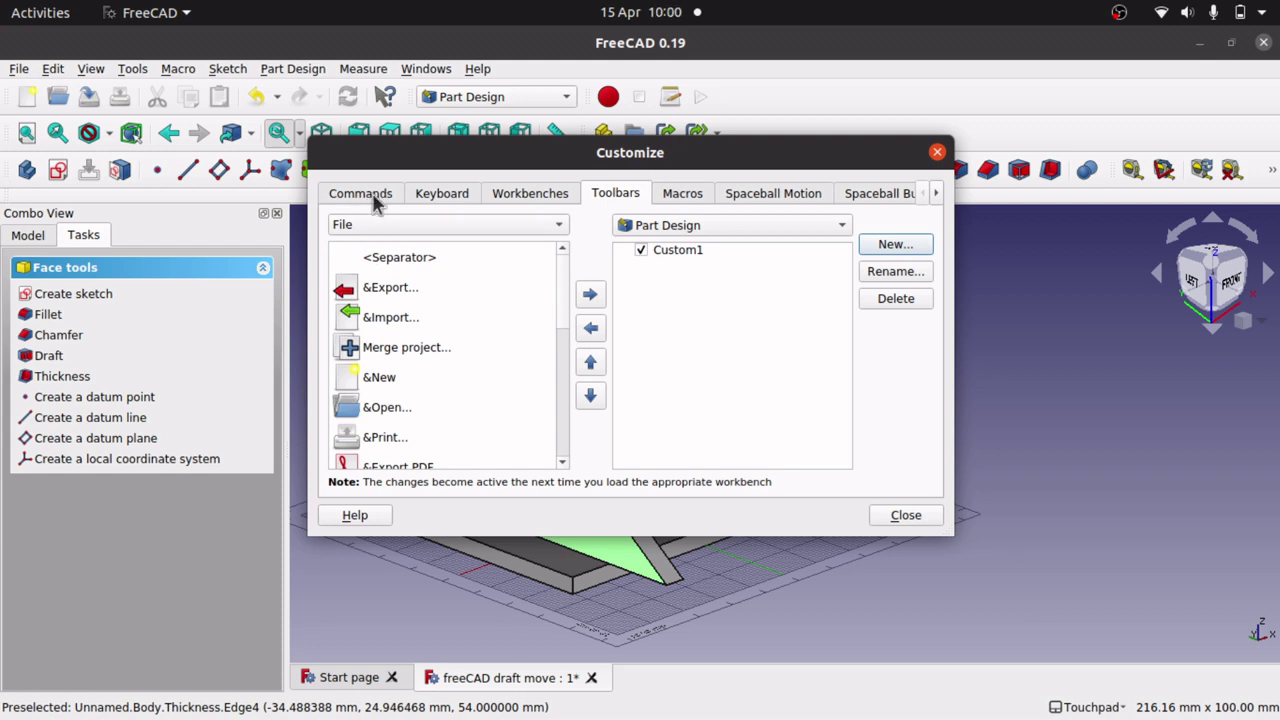
click(470, 224)
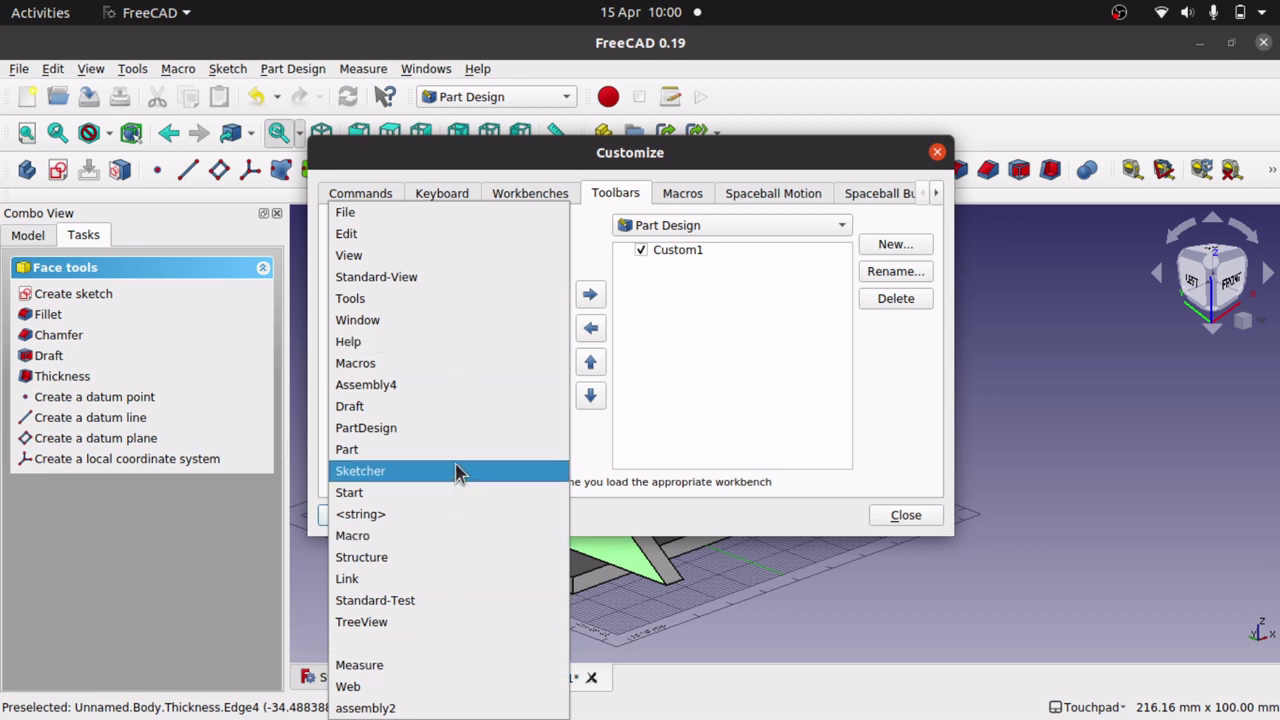
click(886, 395)
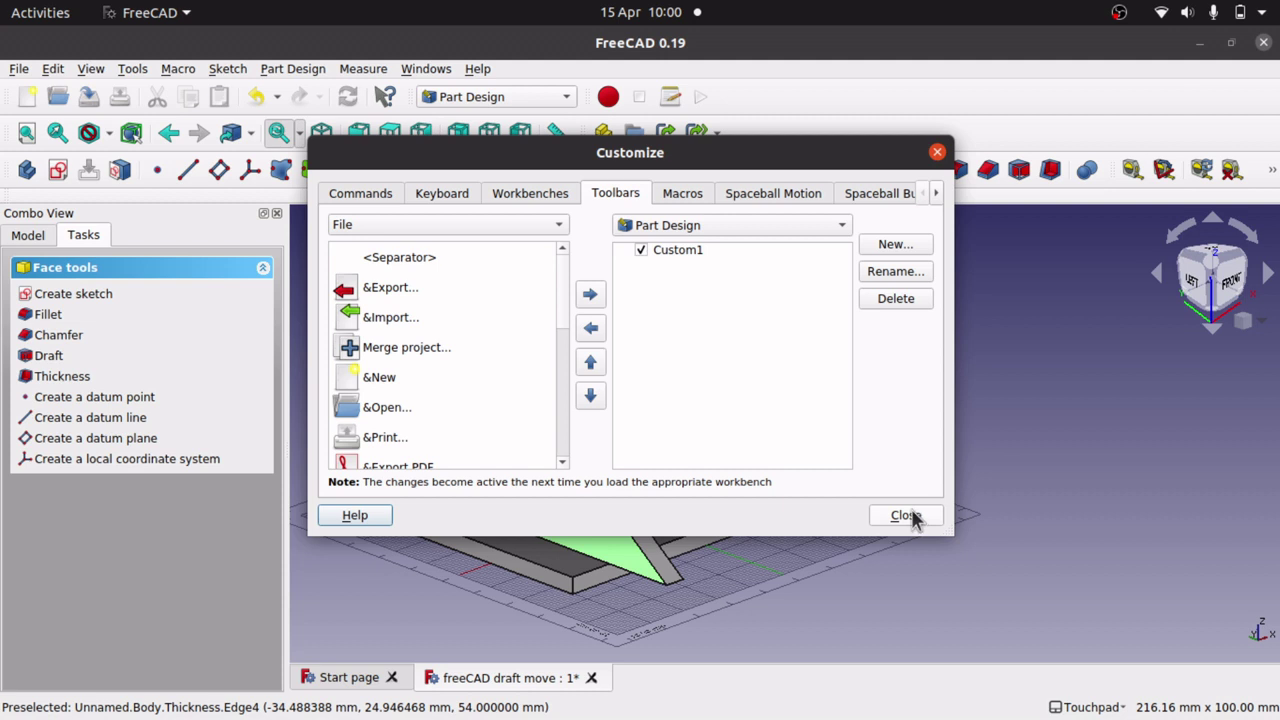
click(680, 250)
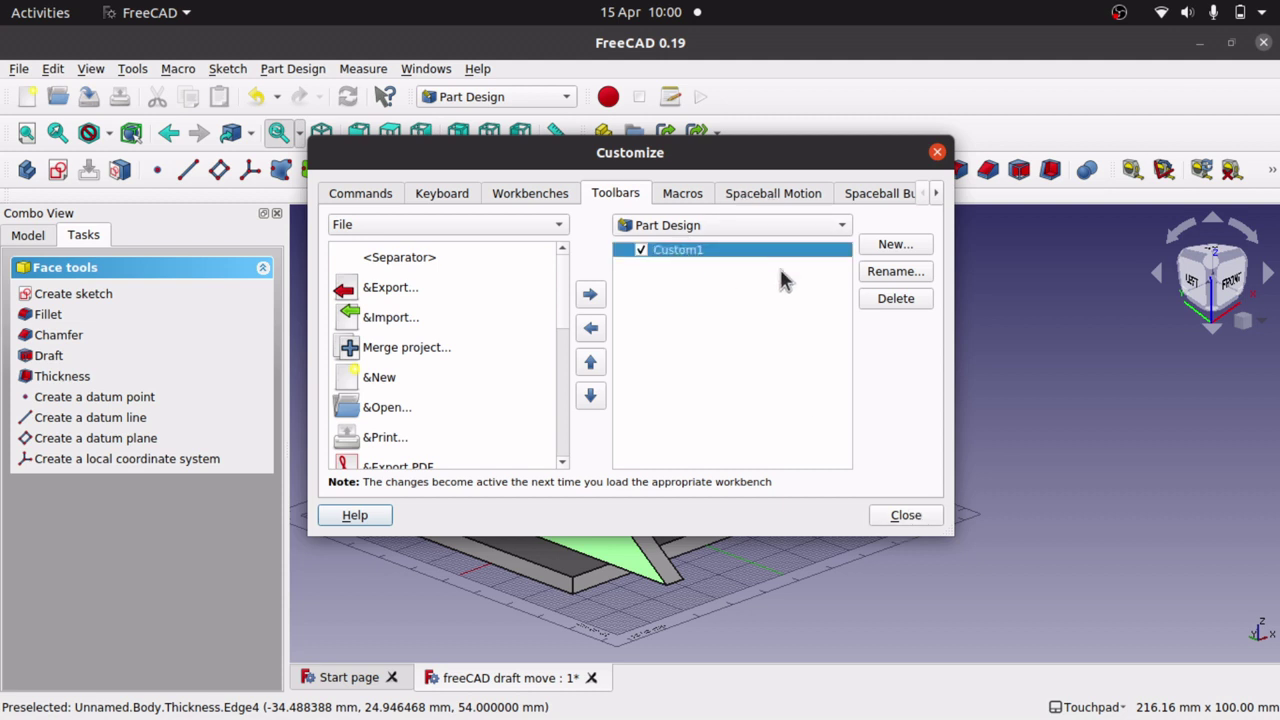
click(898, 298)
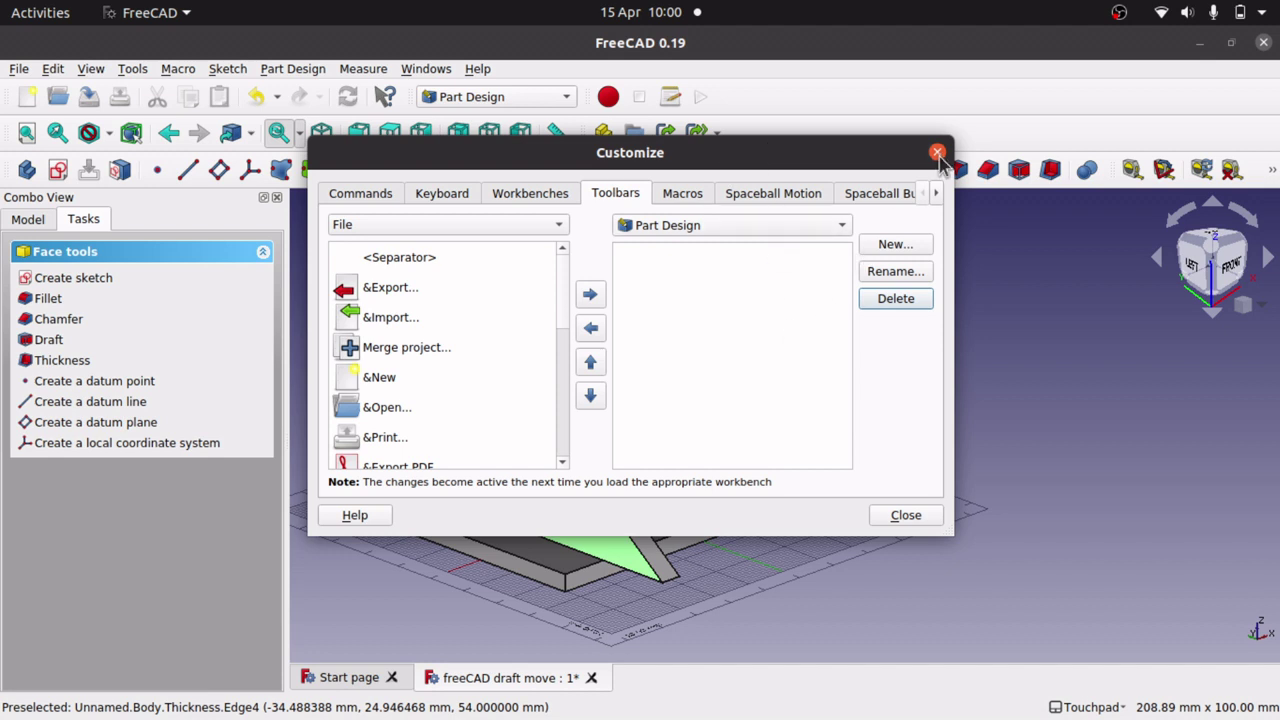
Close the Customize dialog and show the Python console via View > Panels, focusing its prompt.
click(937, 153)
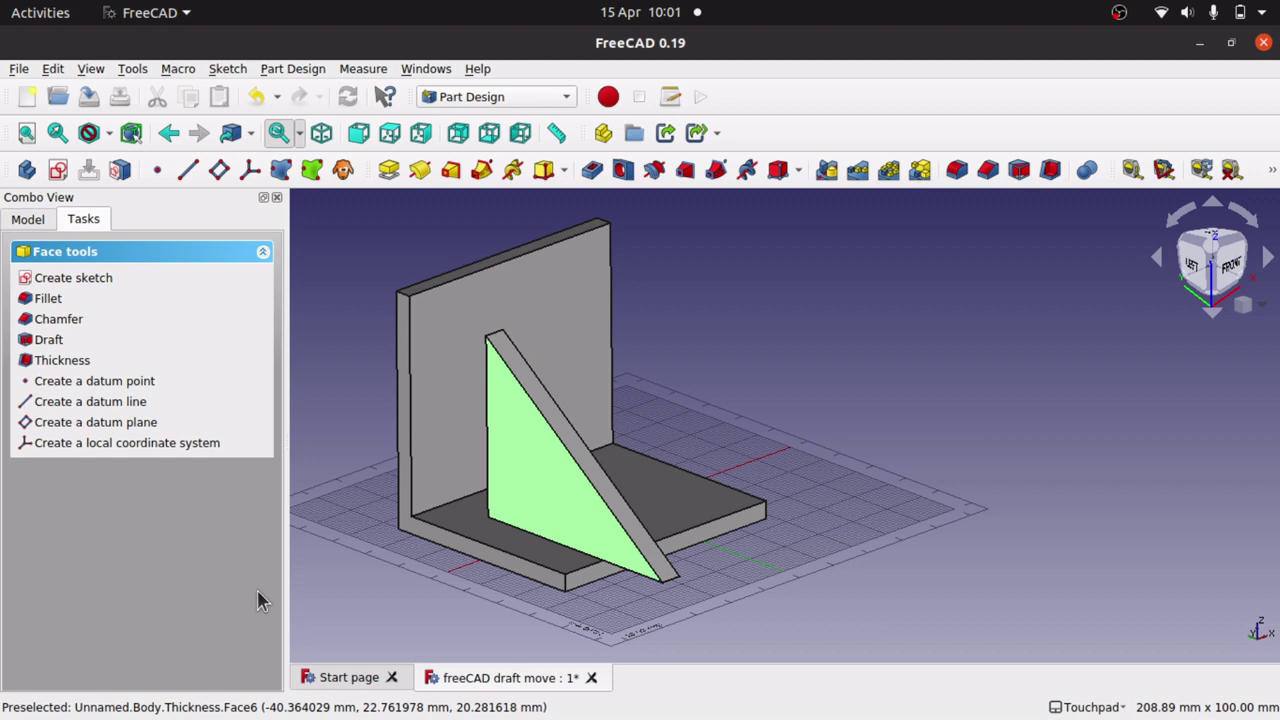
ctrl+click(557, 468)
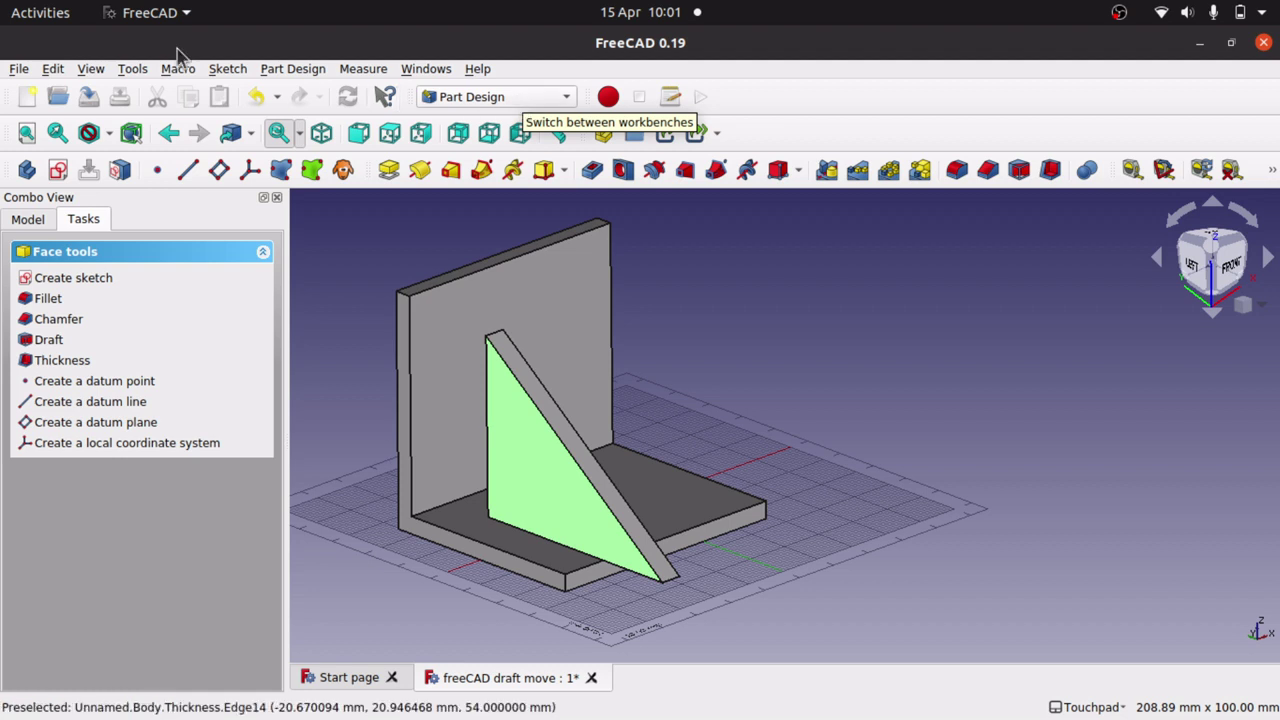
click(133, 70)
mouse_move(92, 76)
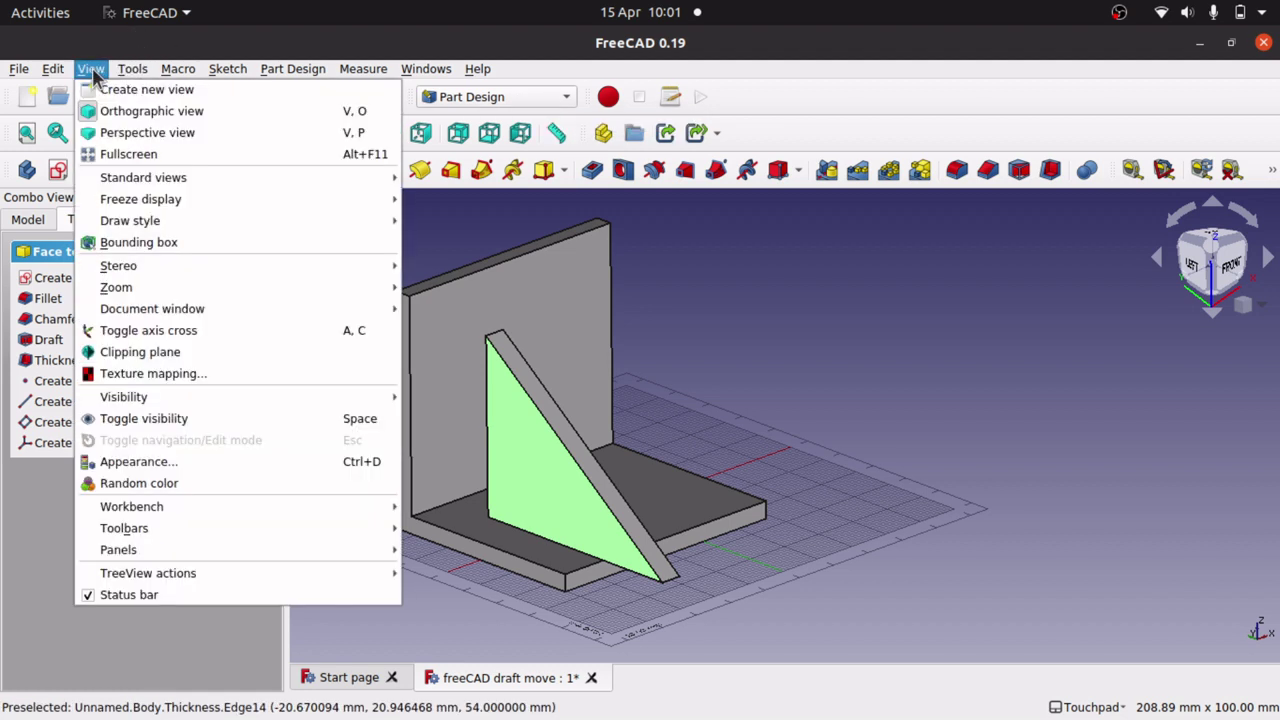
mouse_move(191, 552)
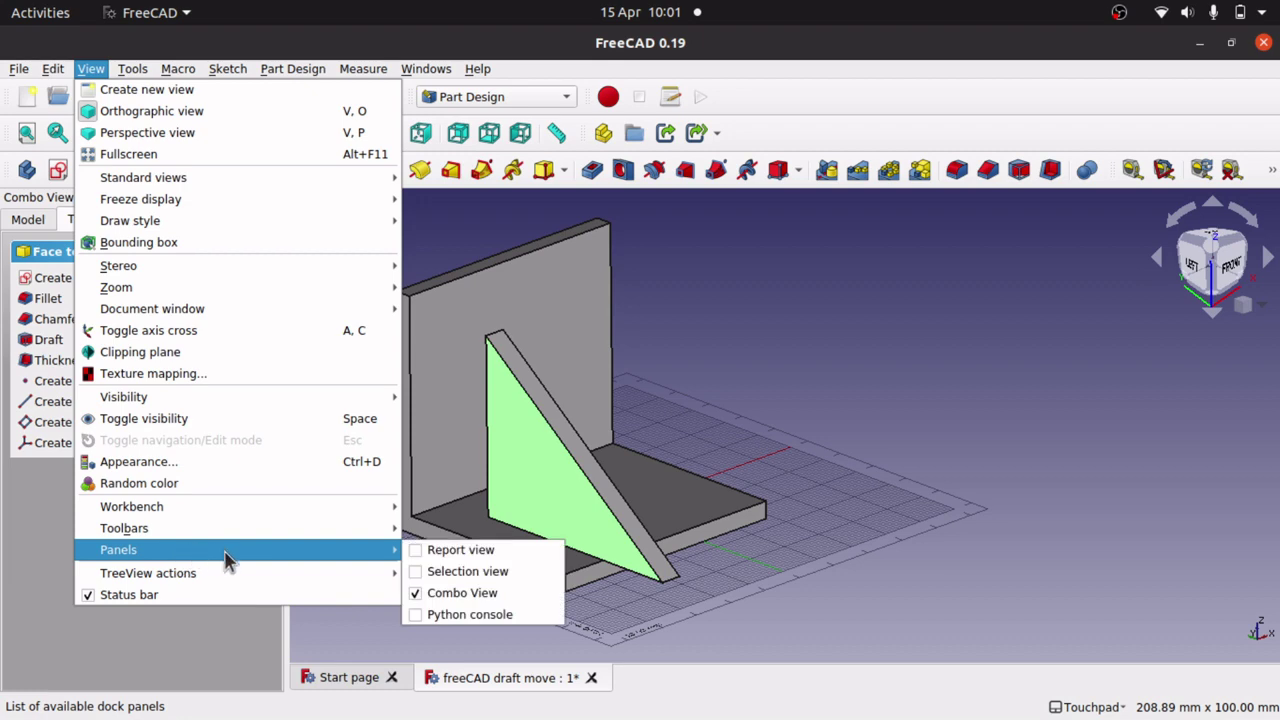
click(416, 615)
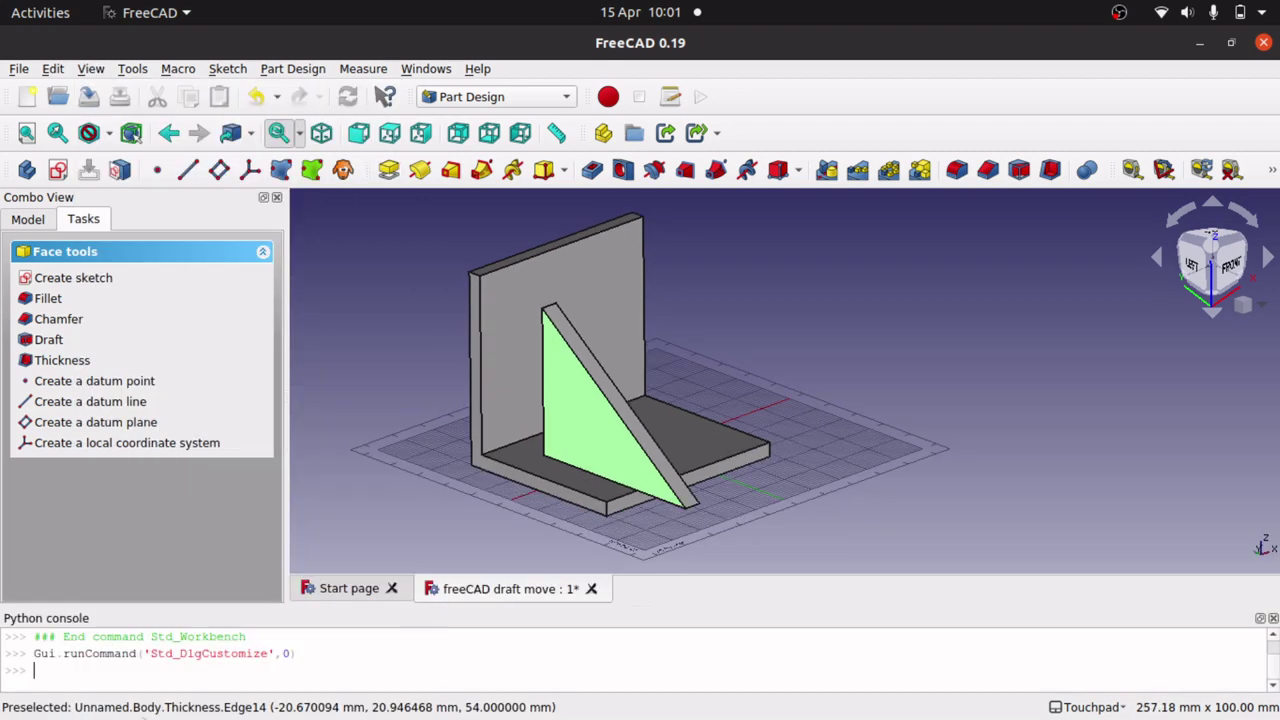
click(80, 684)
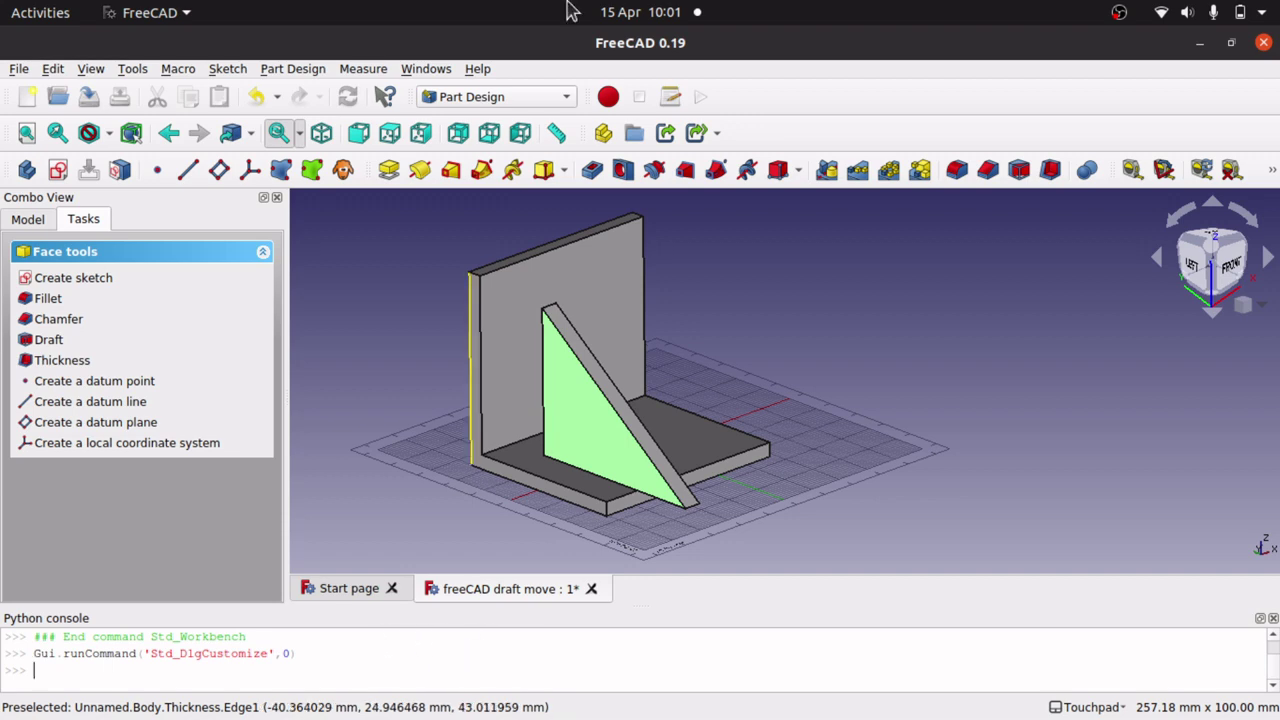
Switch to Draft, start Draft Move on the triangular rib, then cancel it.
click(503, 100)
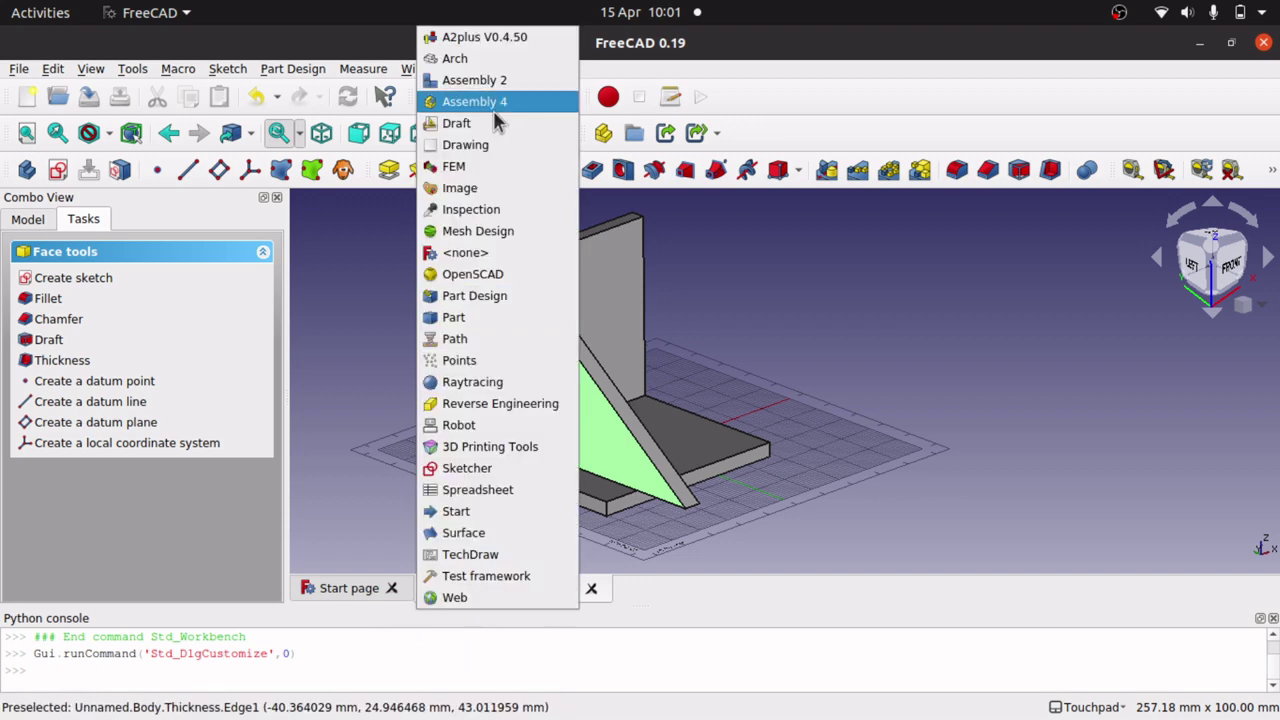
click(493, 123)
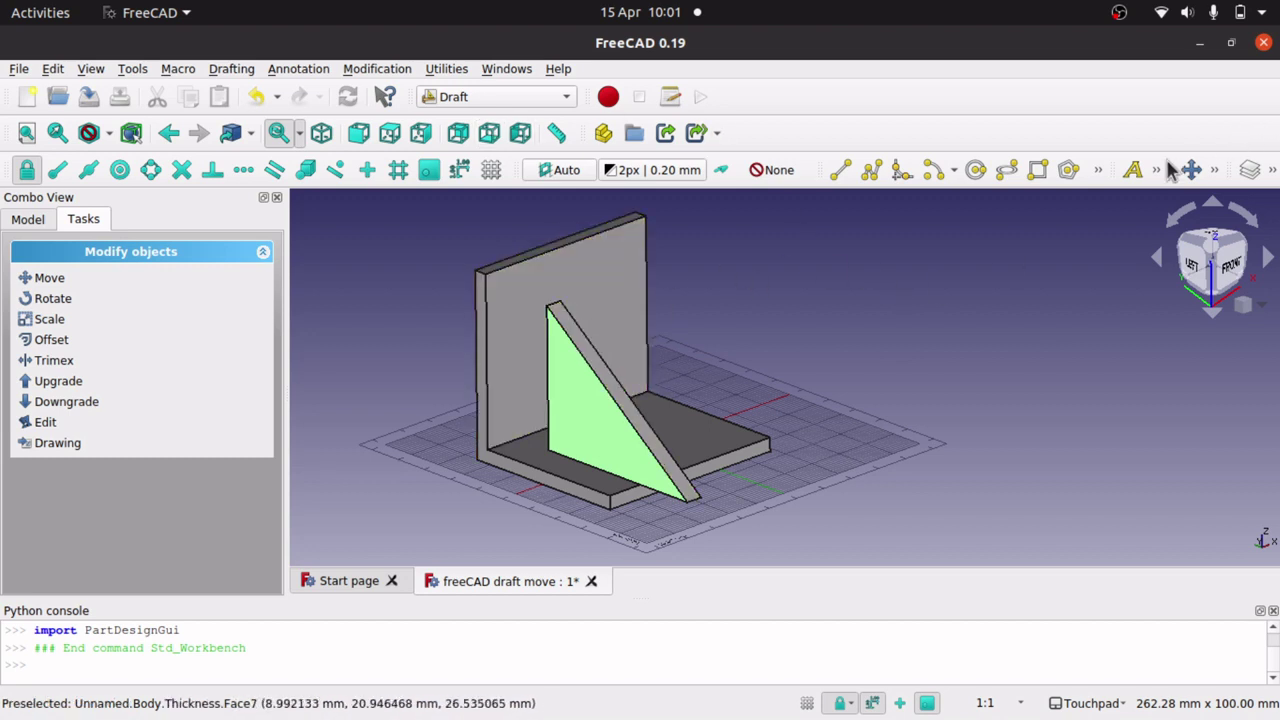
click(28, 220)
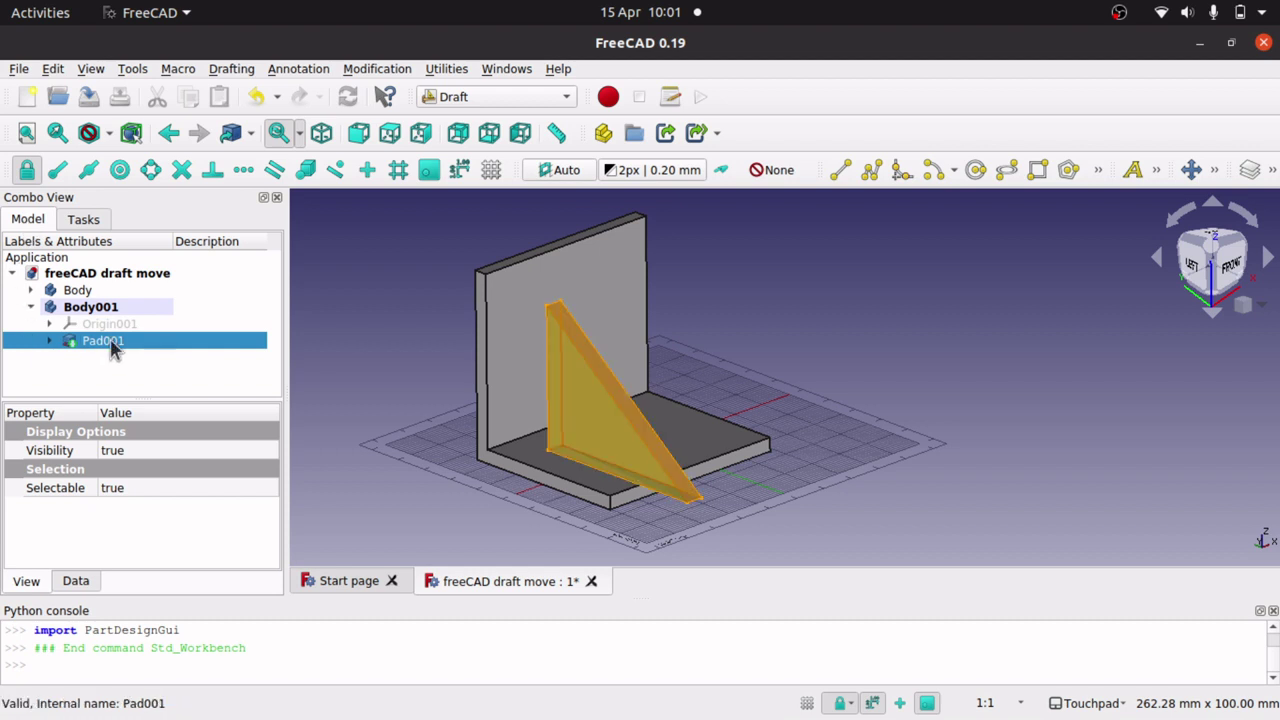
click(1194, 172)
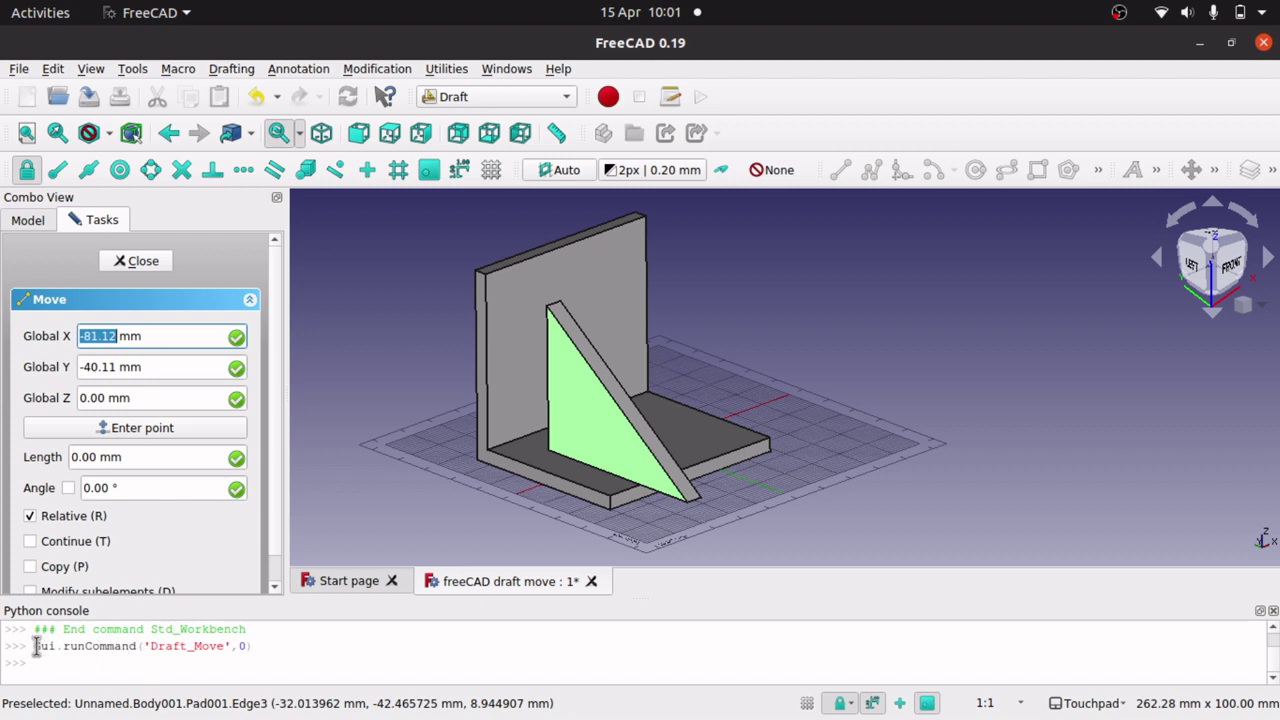
drag(35, 646, 252, 647)
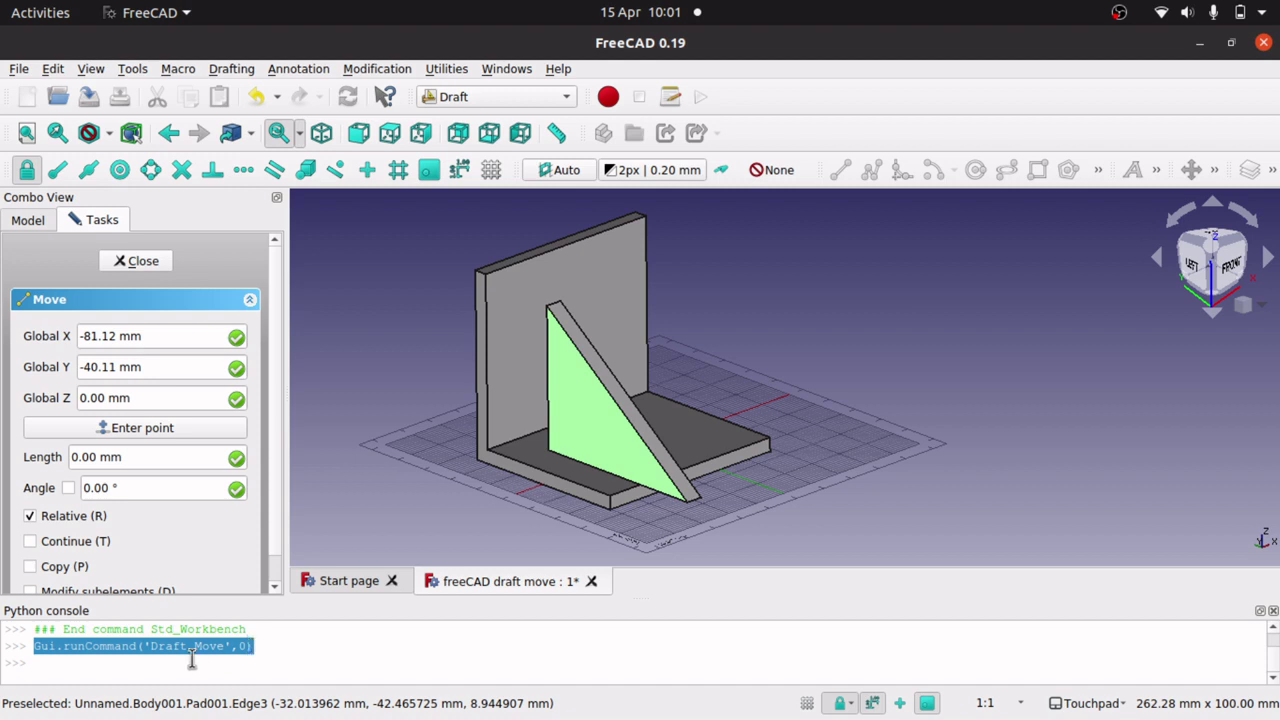
click(269, 652)
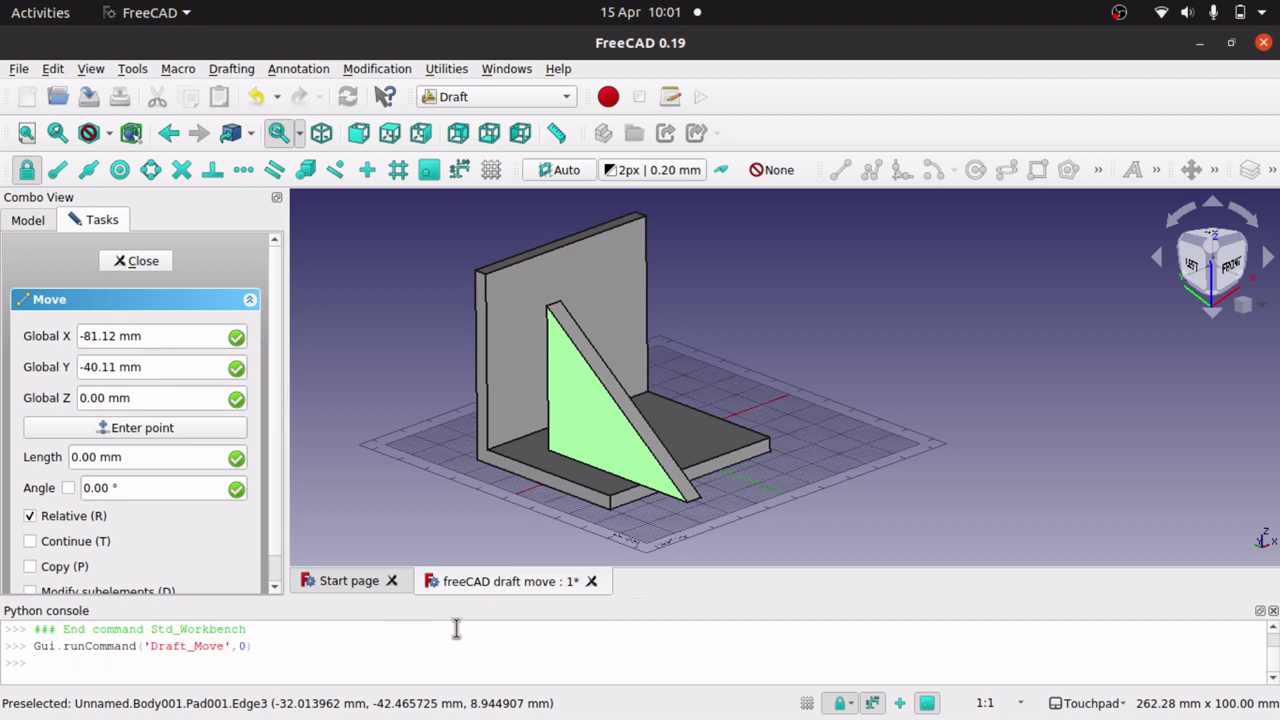
click(967, 421)
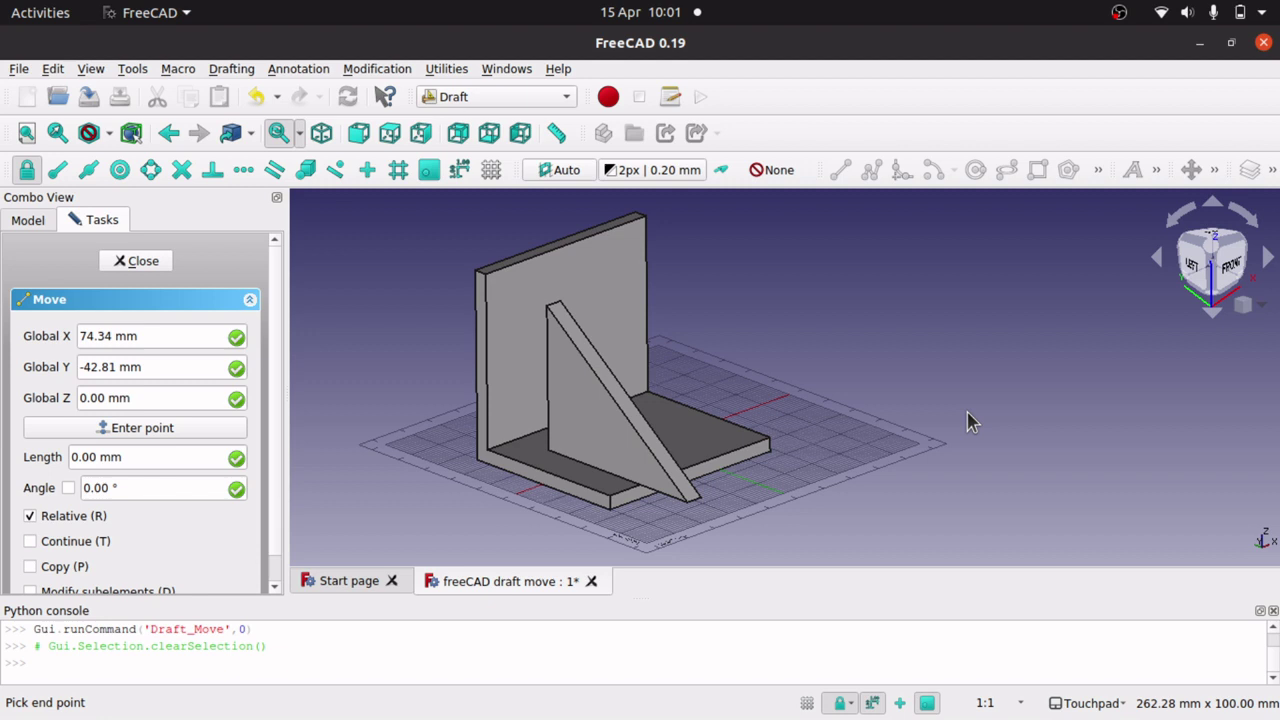
key(Escape)
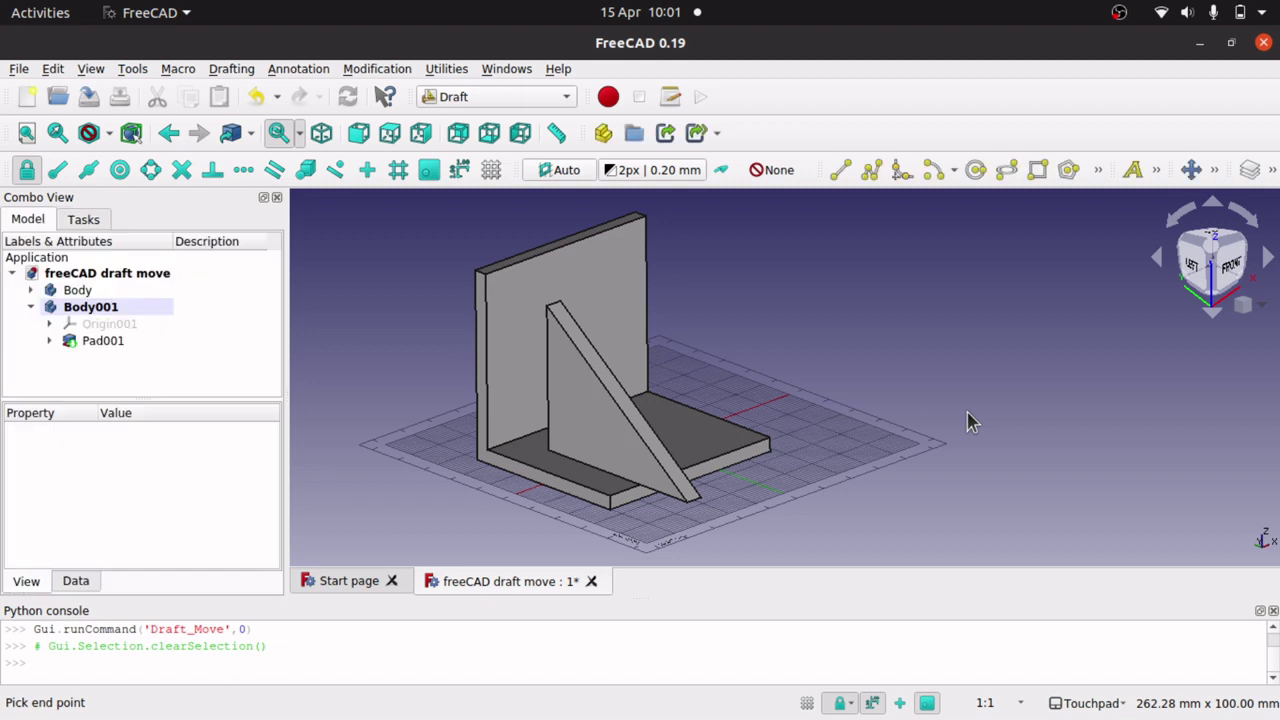
Rerun Draft Move, select the Gui.runCommand('Draft_Move',0) console line, and close the Move task.
click(1189, 176)
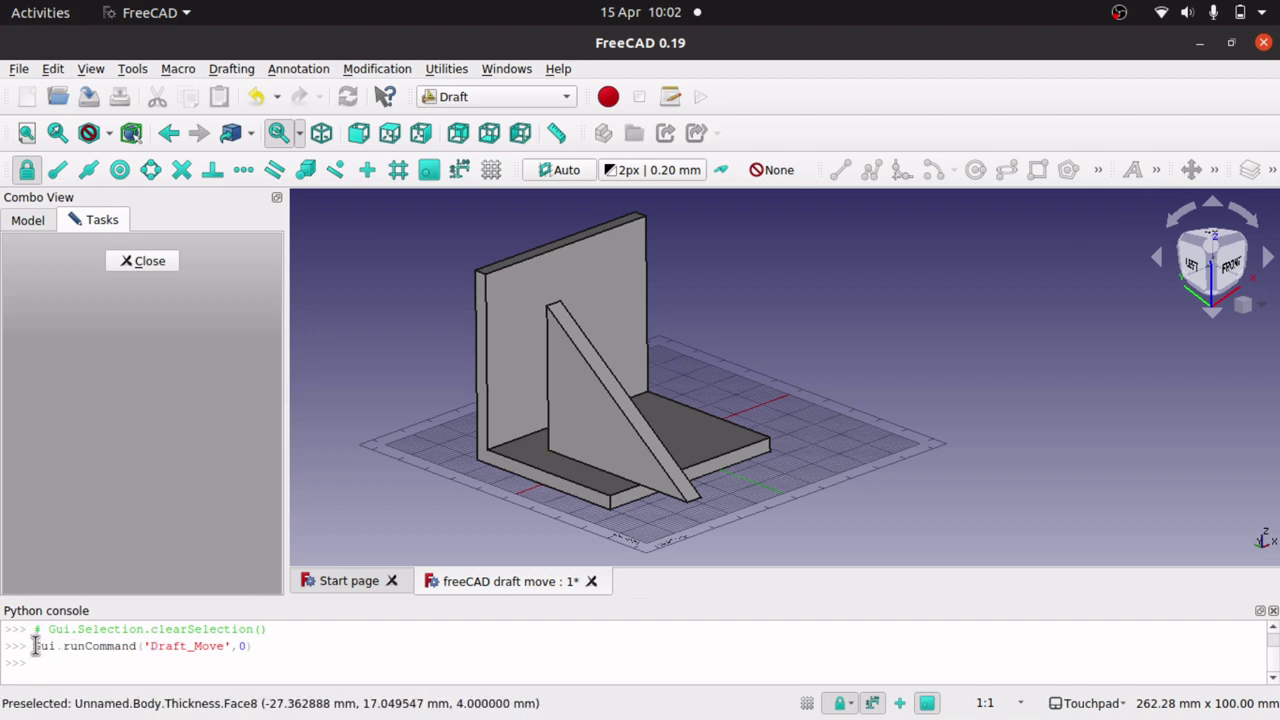
drag(35, 646, 260, 646)
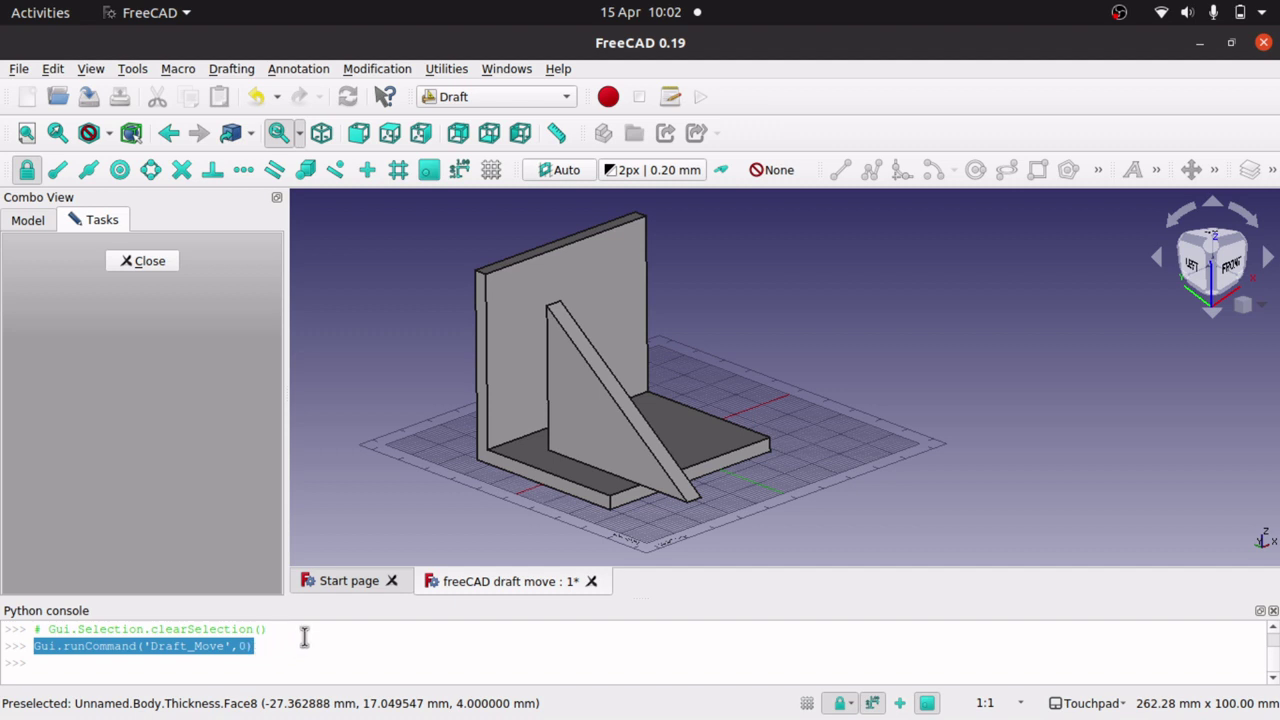
click(149, 261)
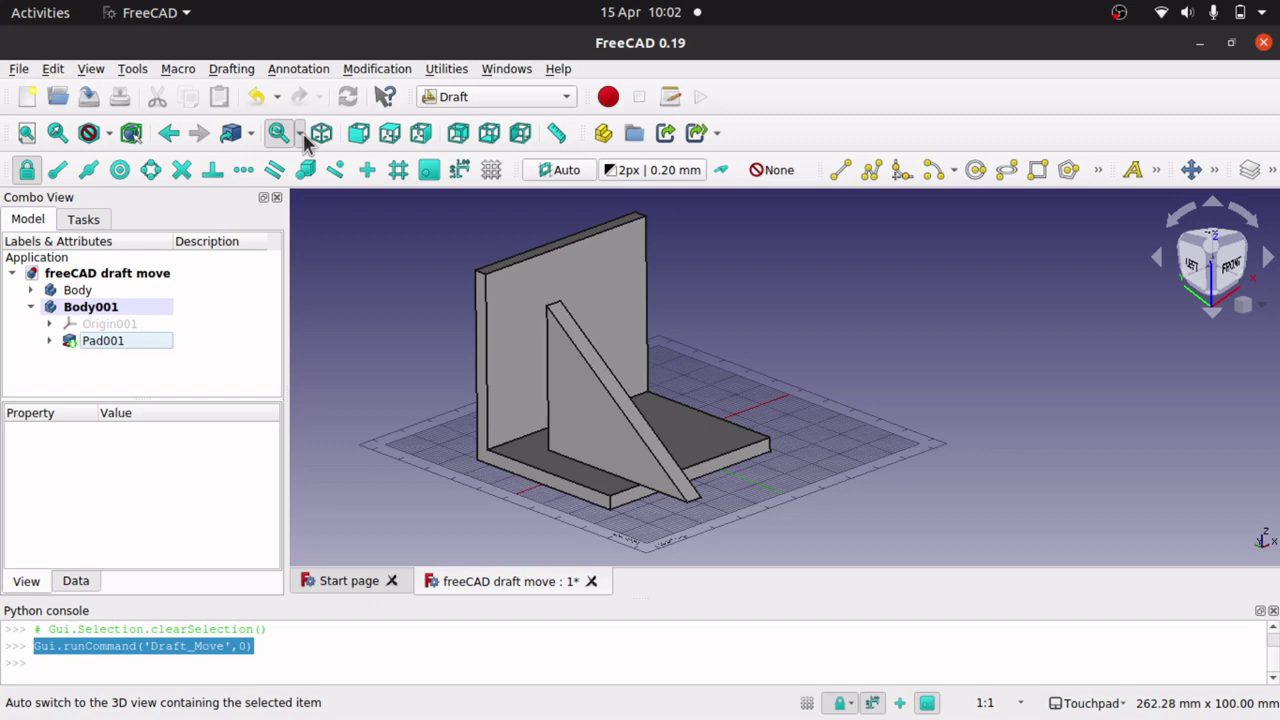
Create a new macro named DraftMove from Macro > Macros.
click(180, 70)
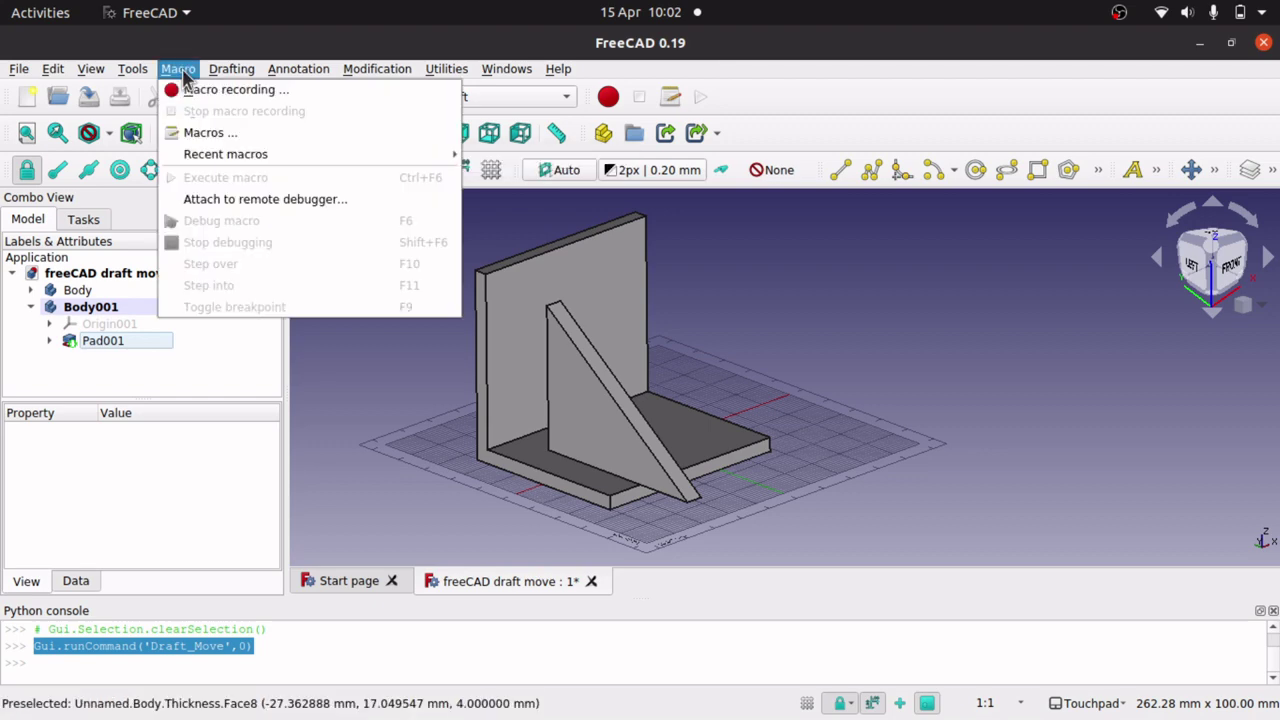
click(246, 136)
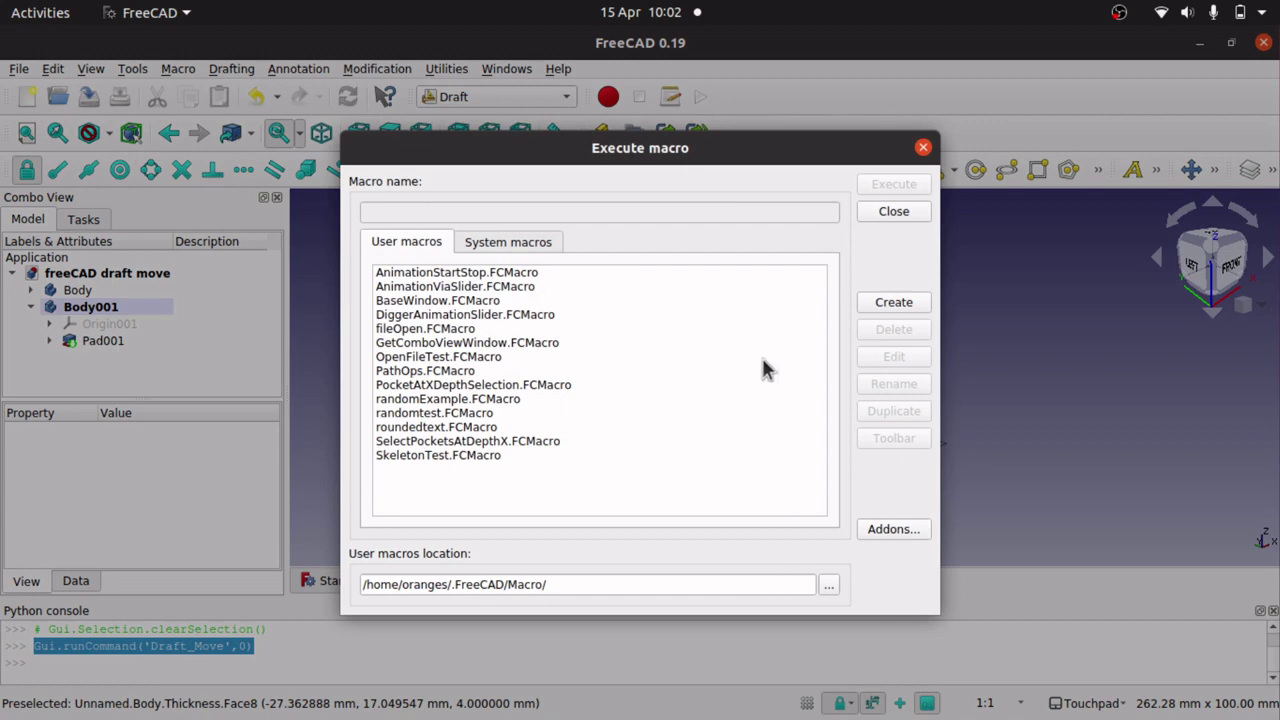
click(893, 304)
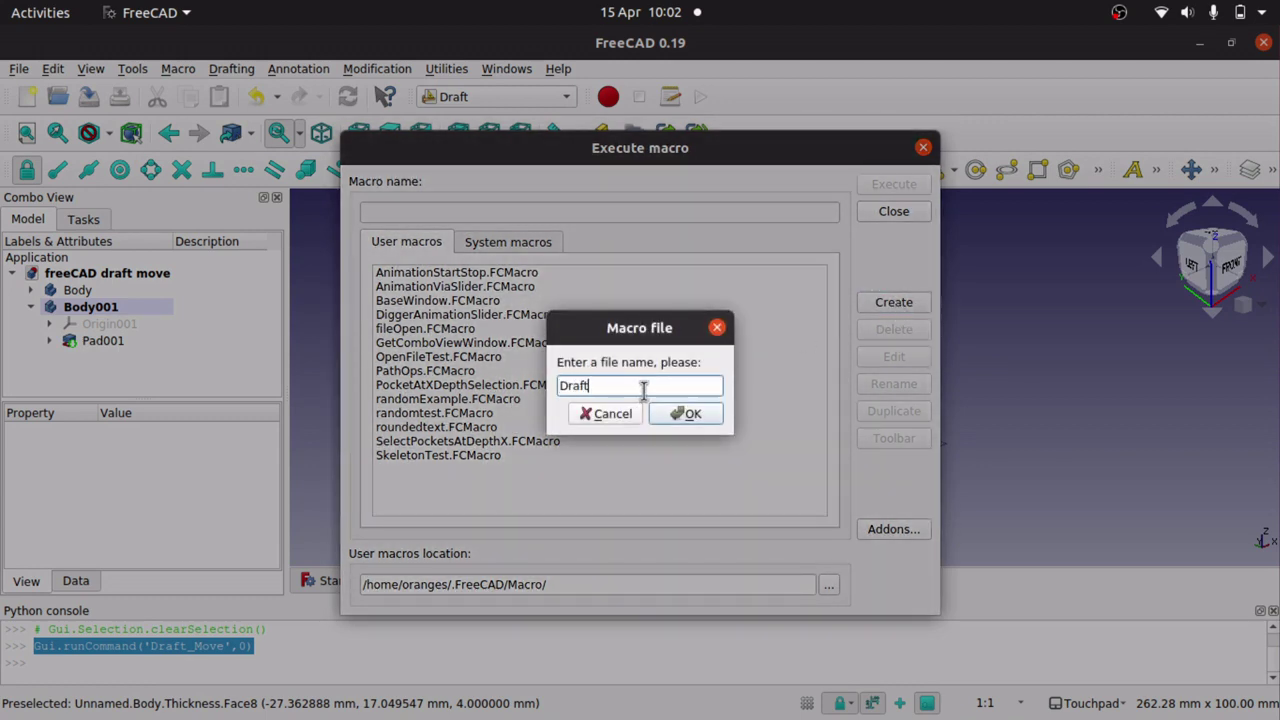
click(705, 414)
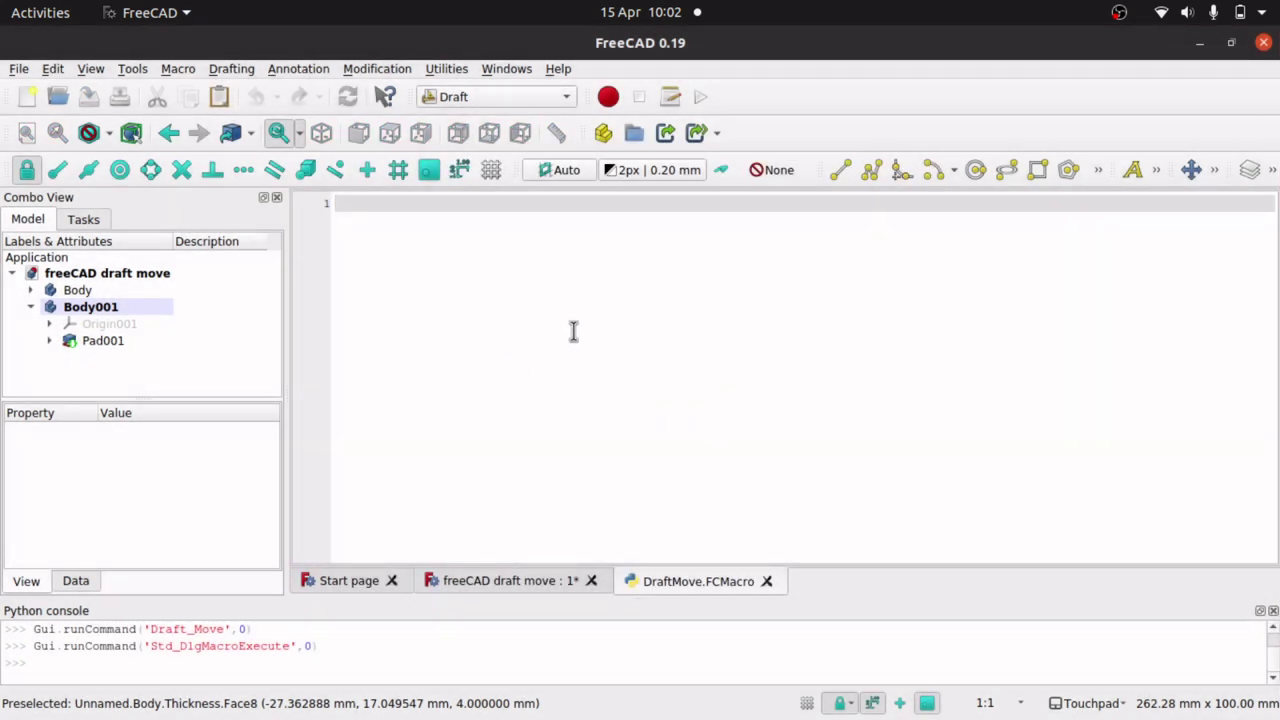
Paste the Gui.runCommand('Draft_Move',0) line into the DraftMove macro editor.
text(Gui.runCommand('Draft_Move',0))
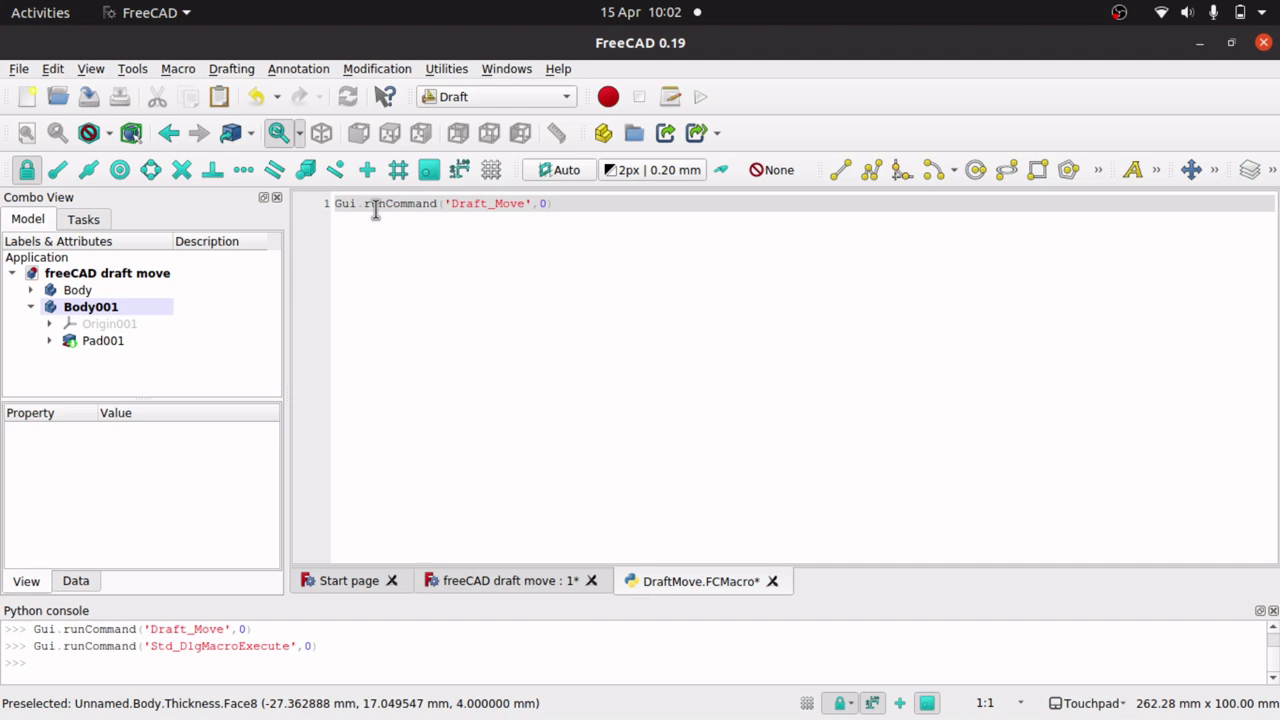
drag(556, 205, 305, 205)
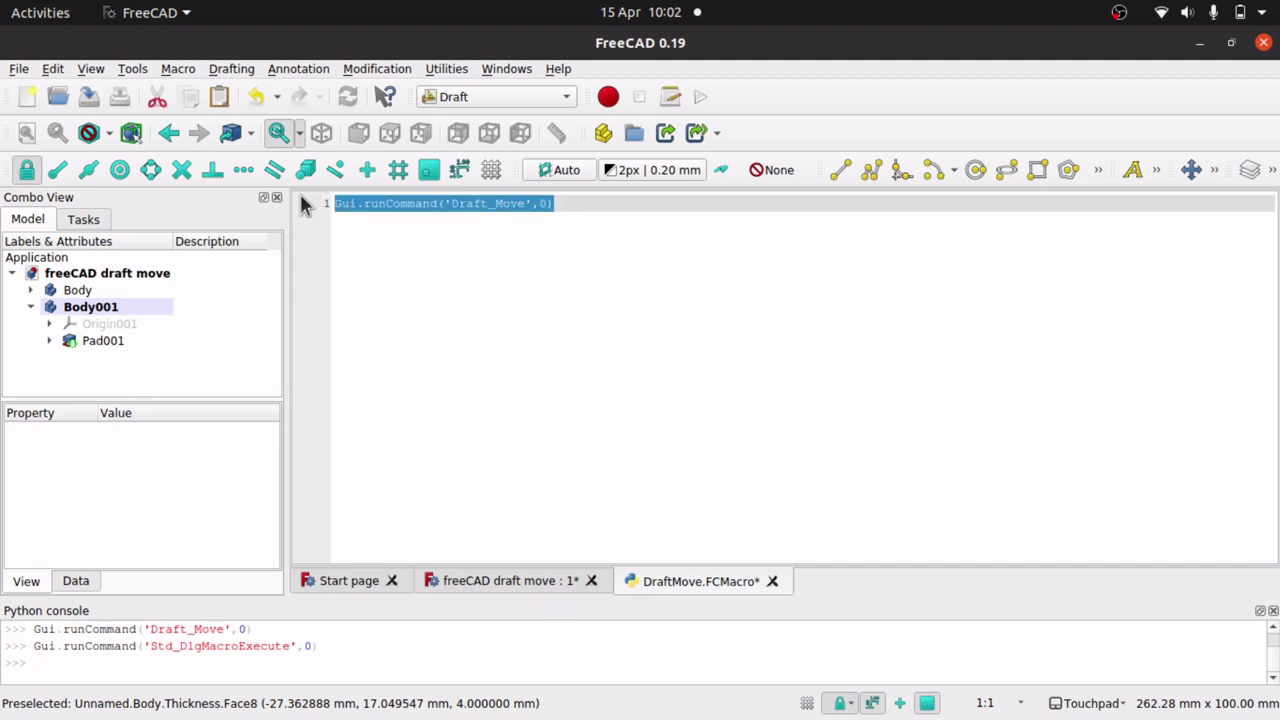
click(549, 297)
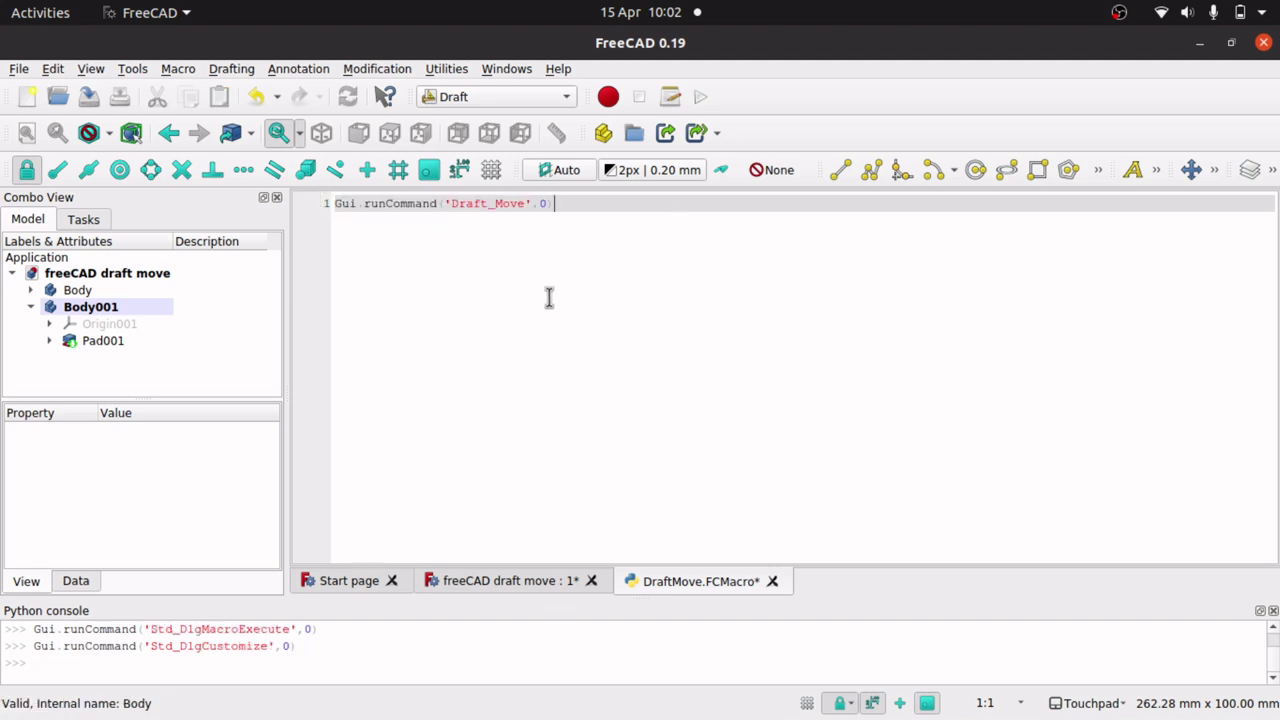
click(128, 71)
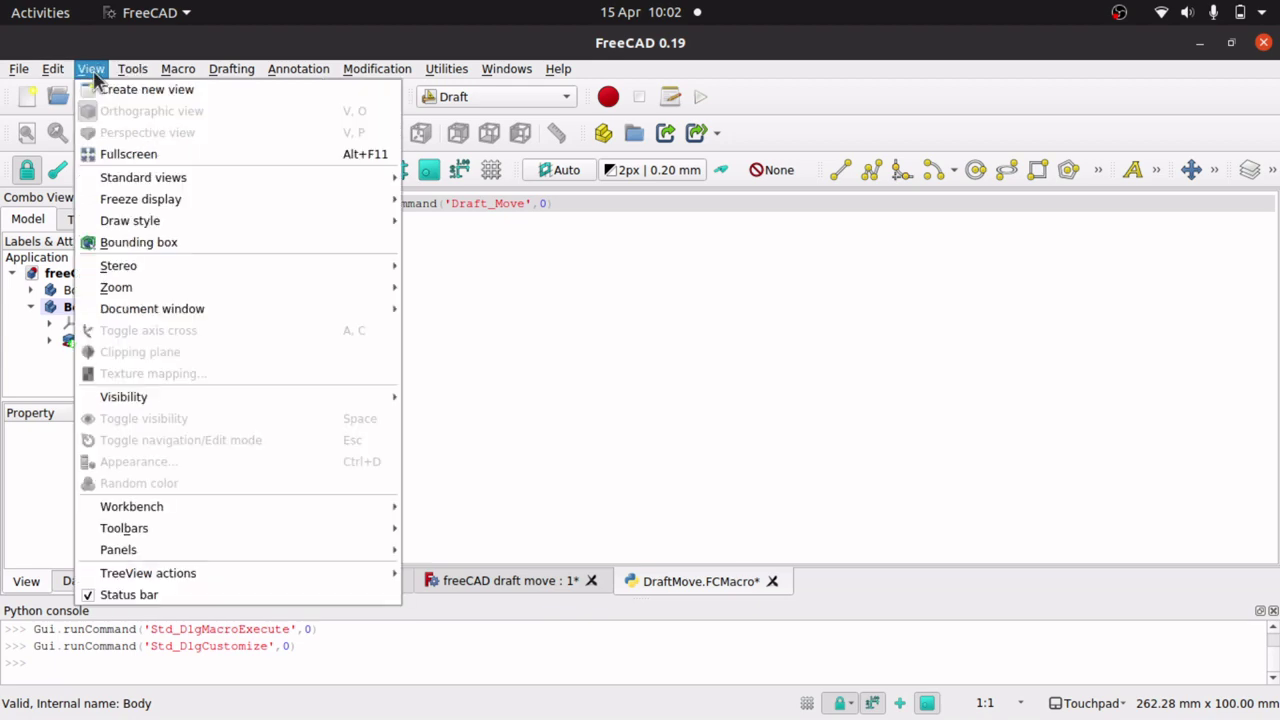
Raise the Editor text size in Preferences from 10 to 14 and apply it.
mouse_move(52, 68)
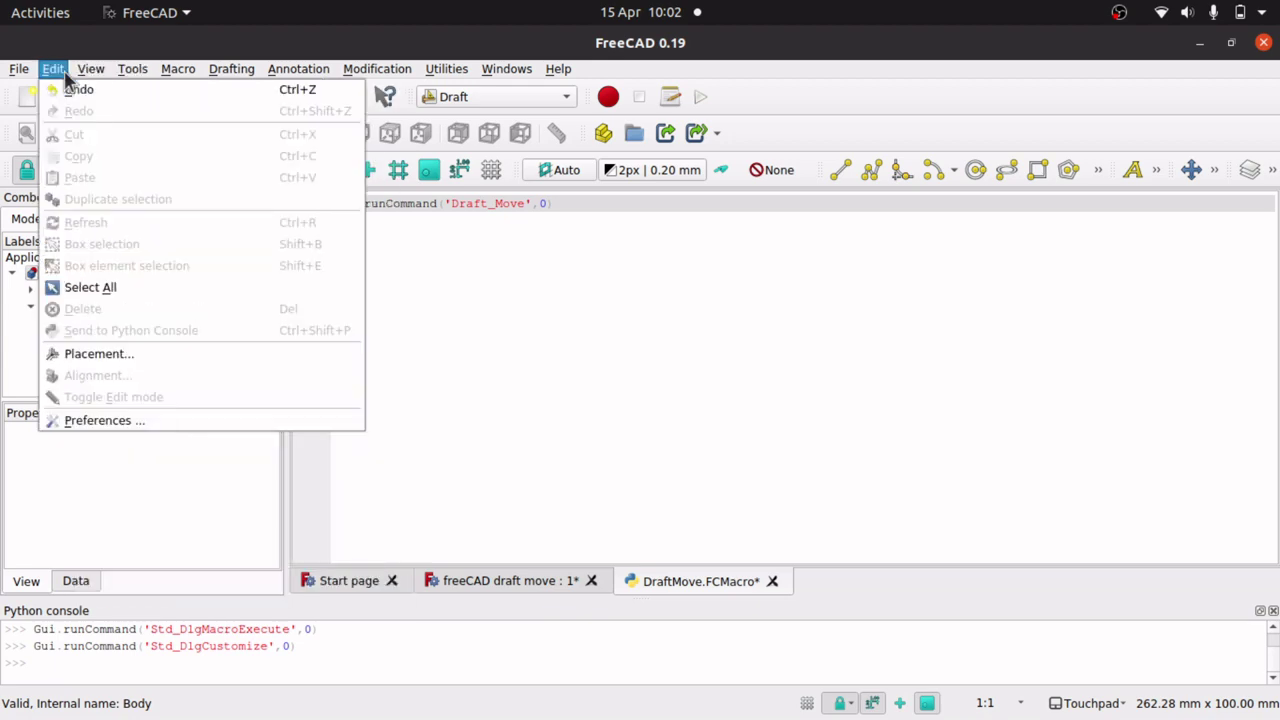
click(193, 421)
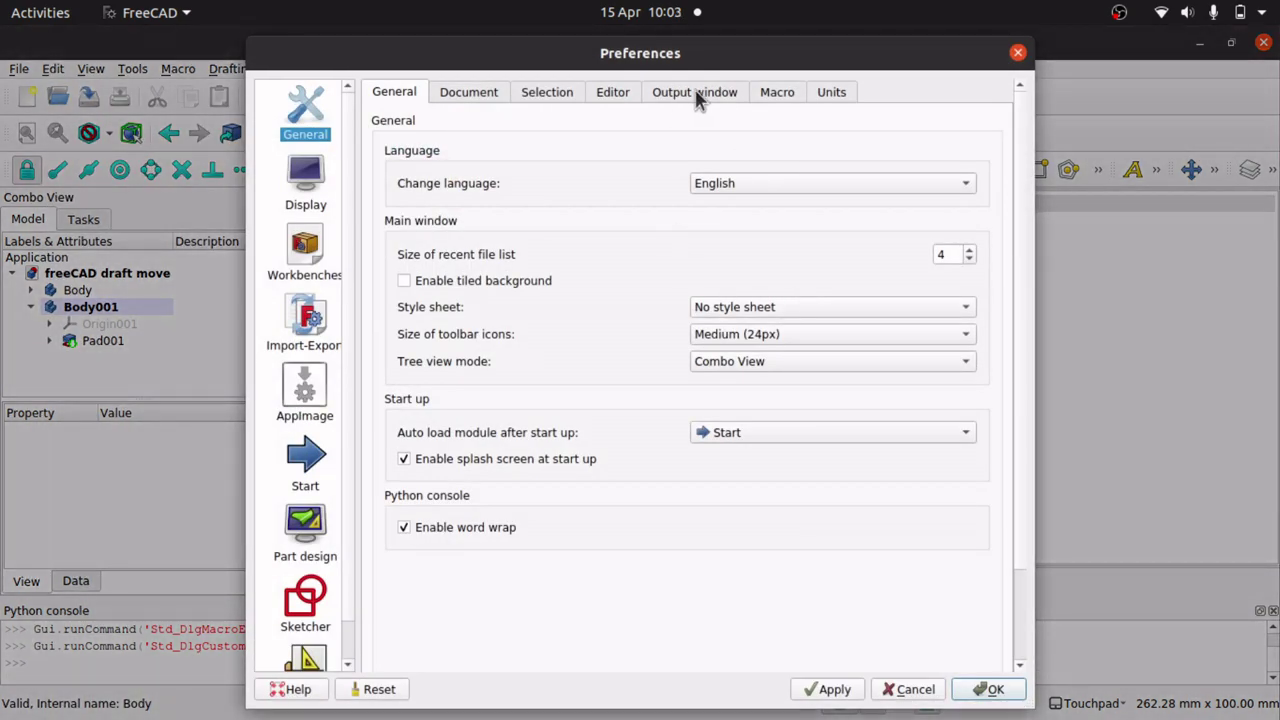
click(627, 98)
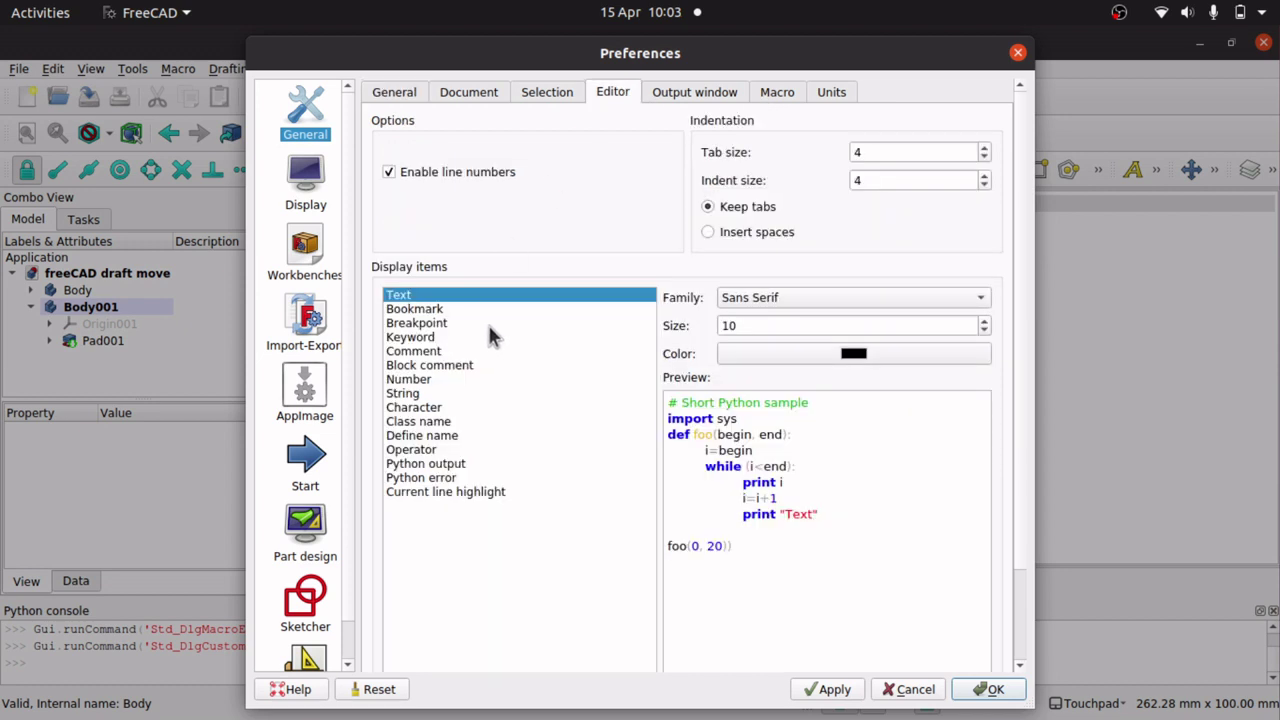
click(783, 326)
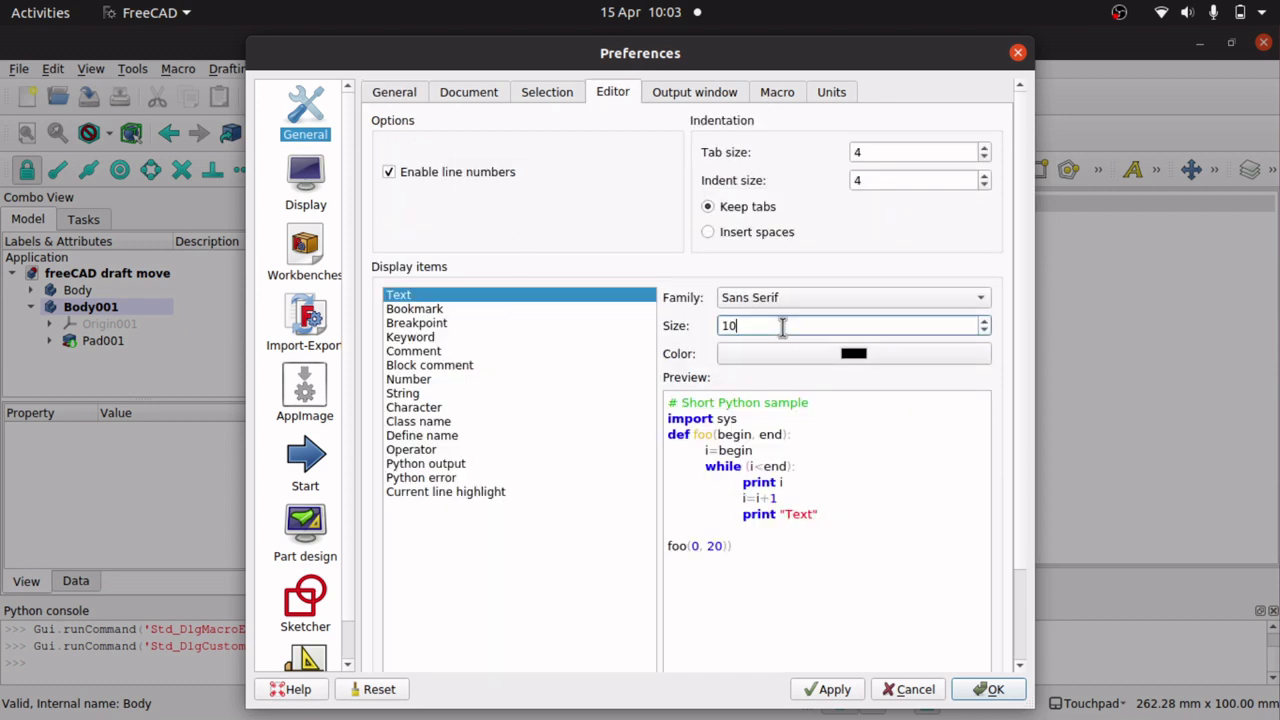
click(985, 321)
click(985, 321)
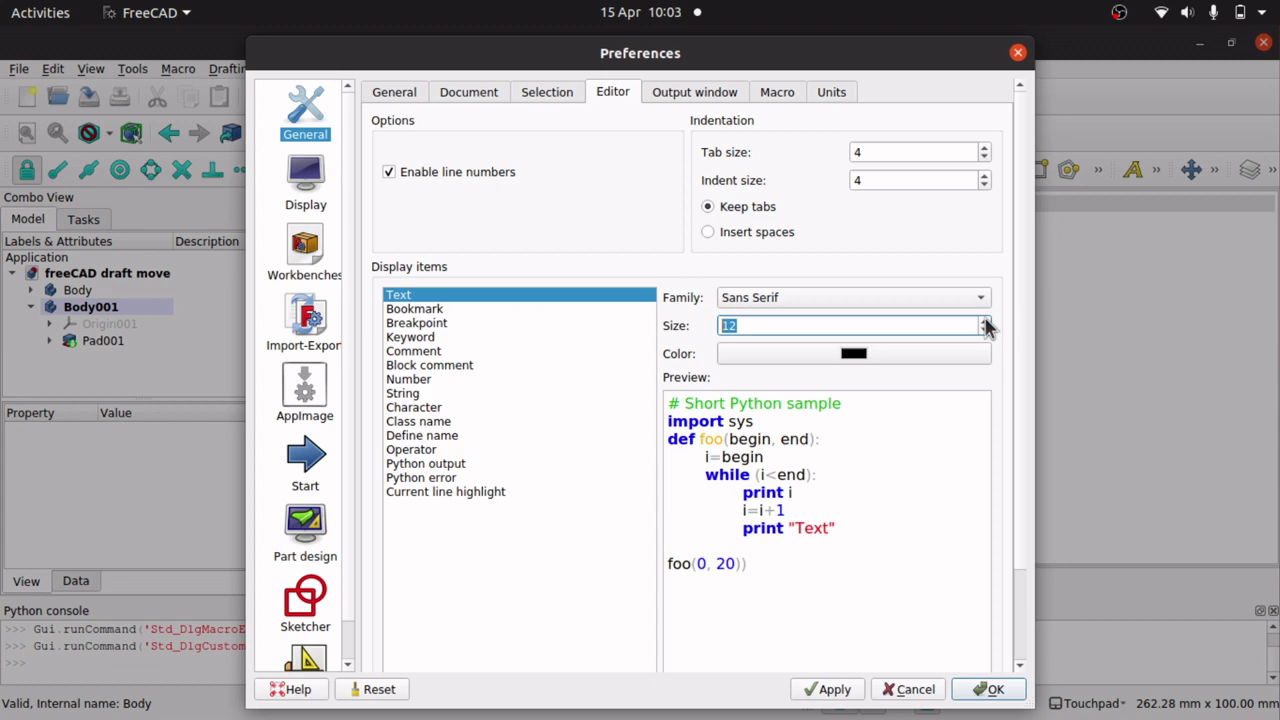
click(985, 321)
click(985, 321)
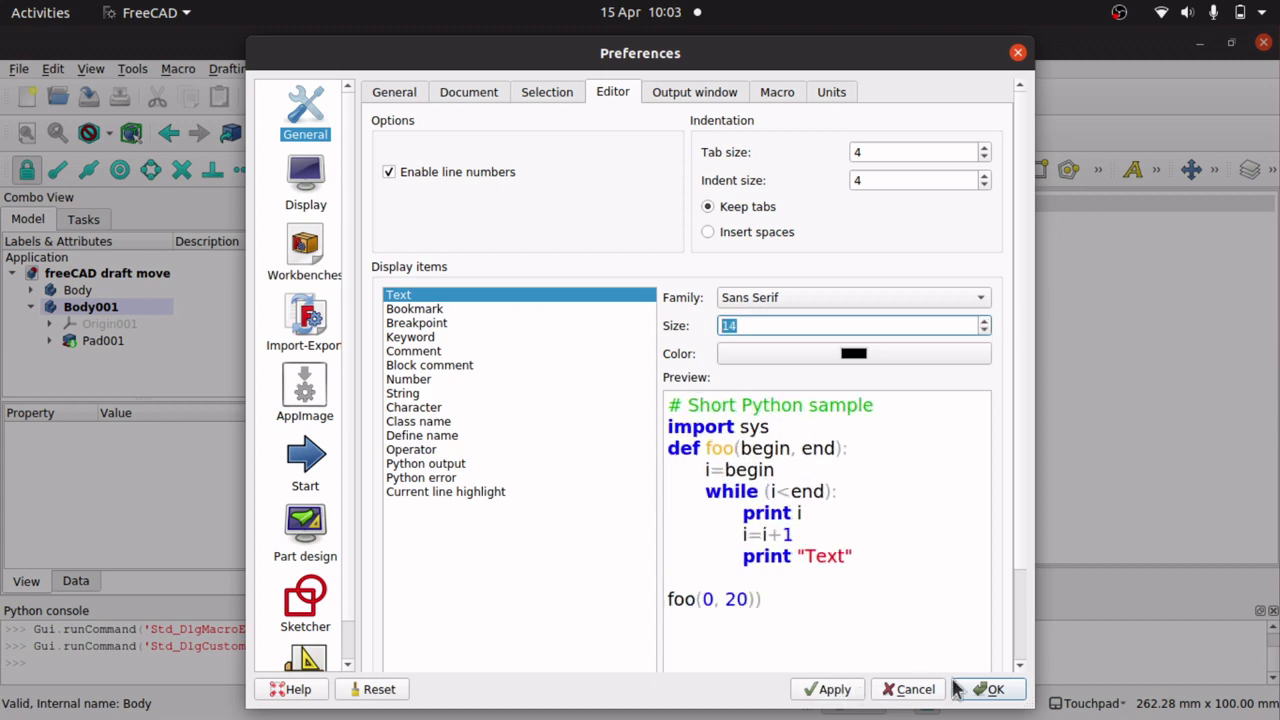
click(988, 689)
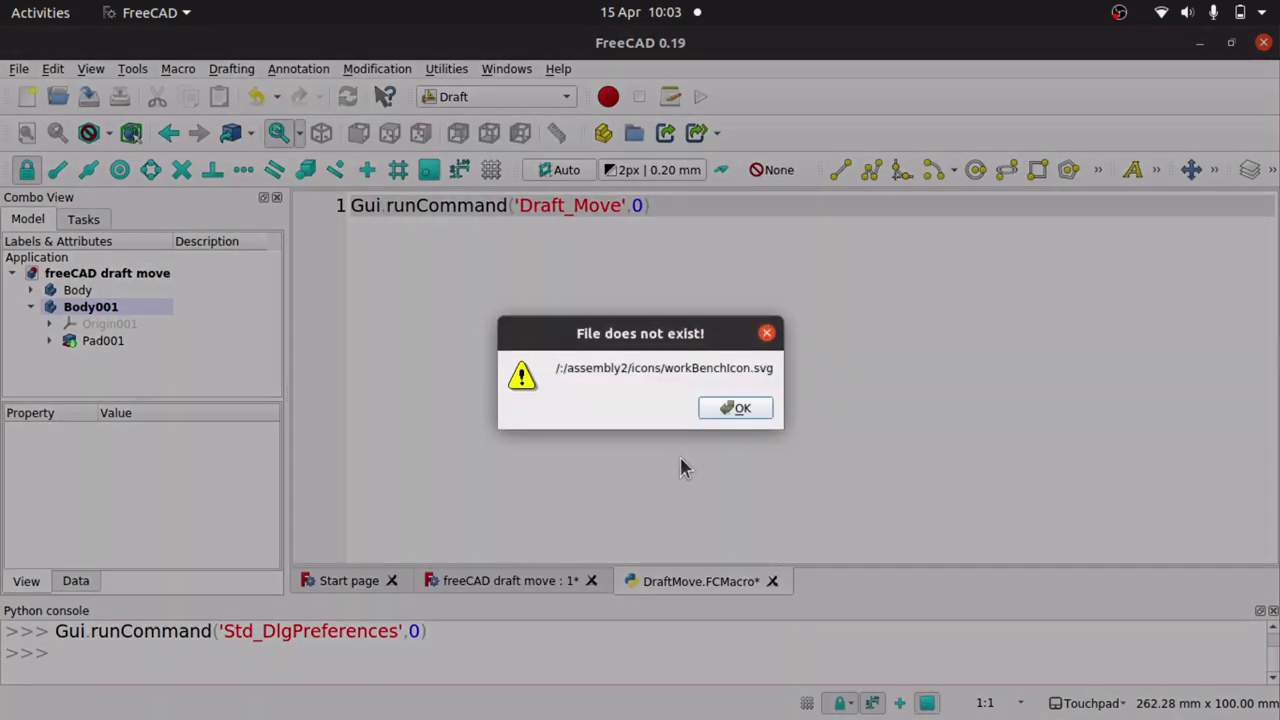
Dismiss the missing-file warning and save DraftMove.FCMacro with its Draft_Move line.
click(725, 405)
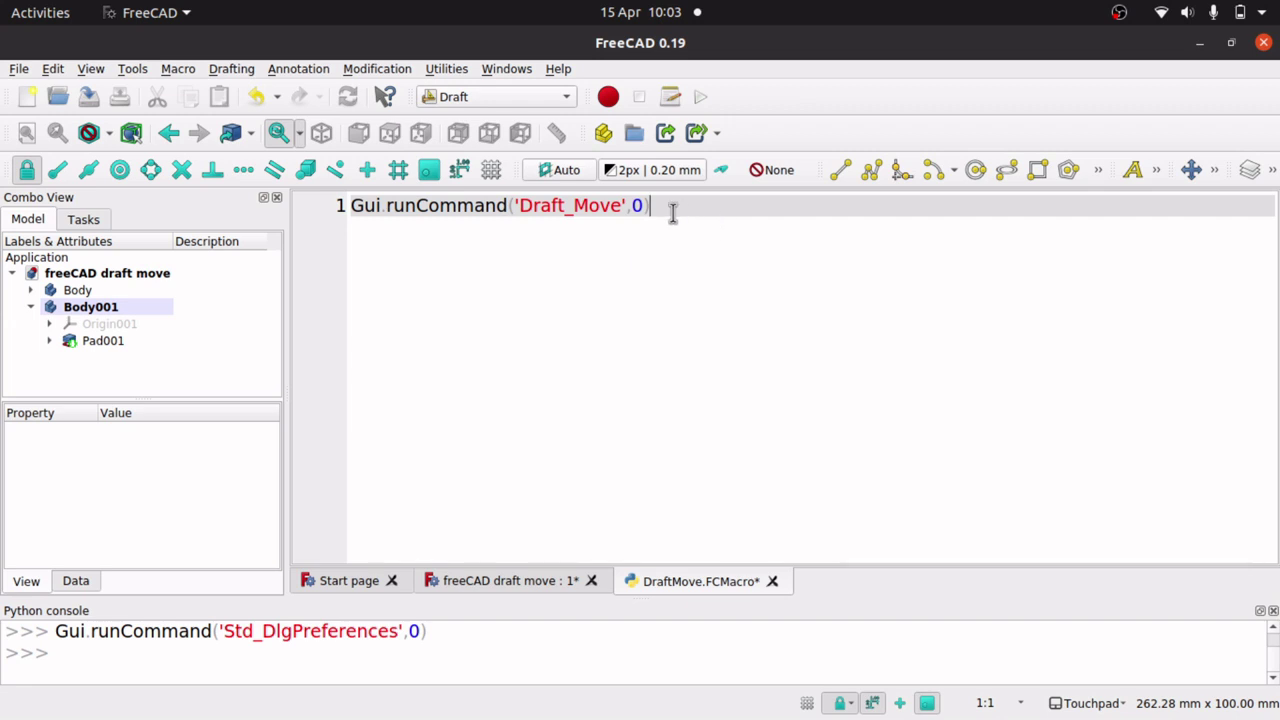
drag(674, 211, 320, 209)
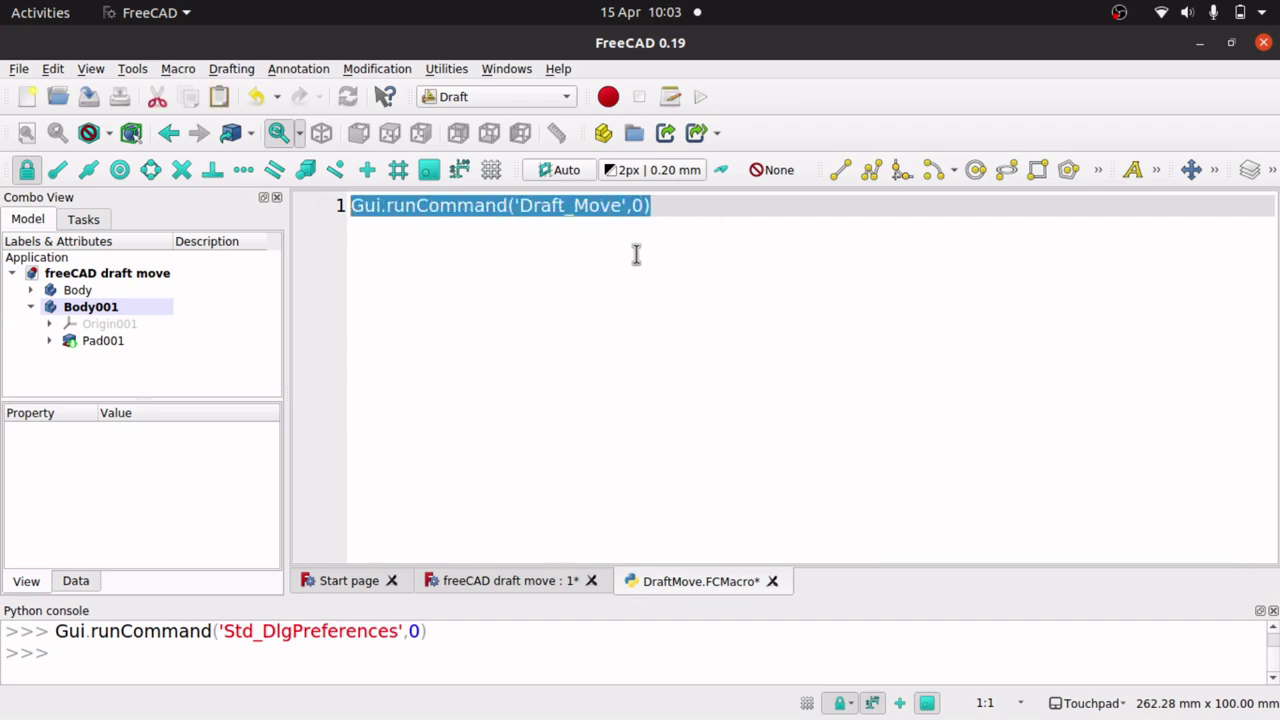
key(End)
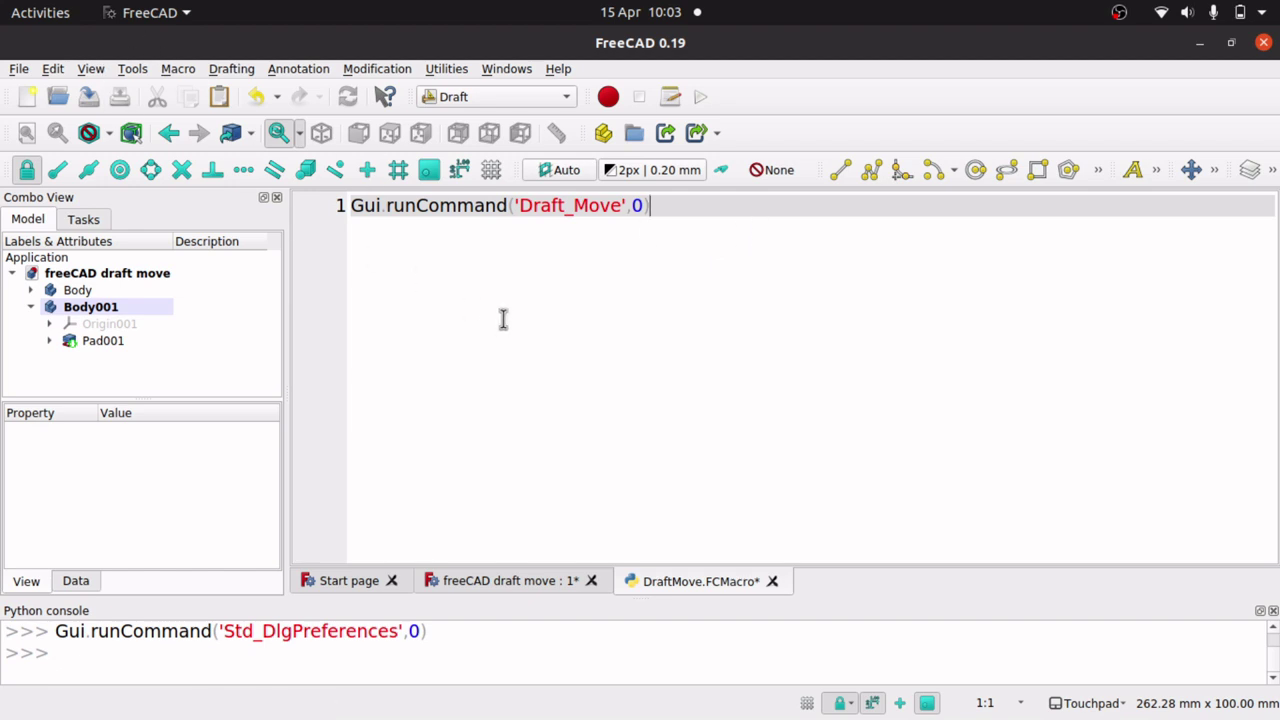
click(16, 72)
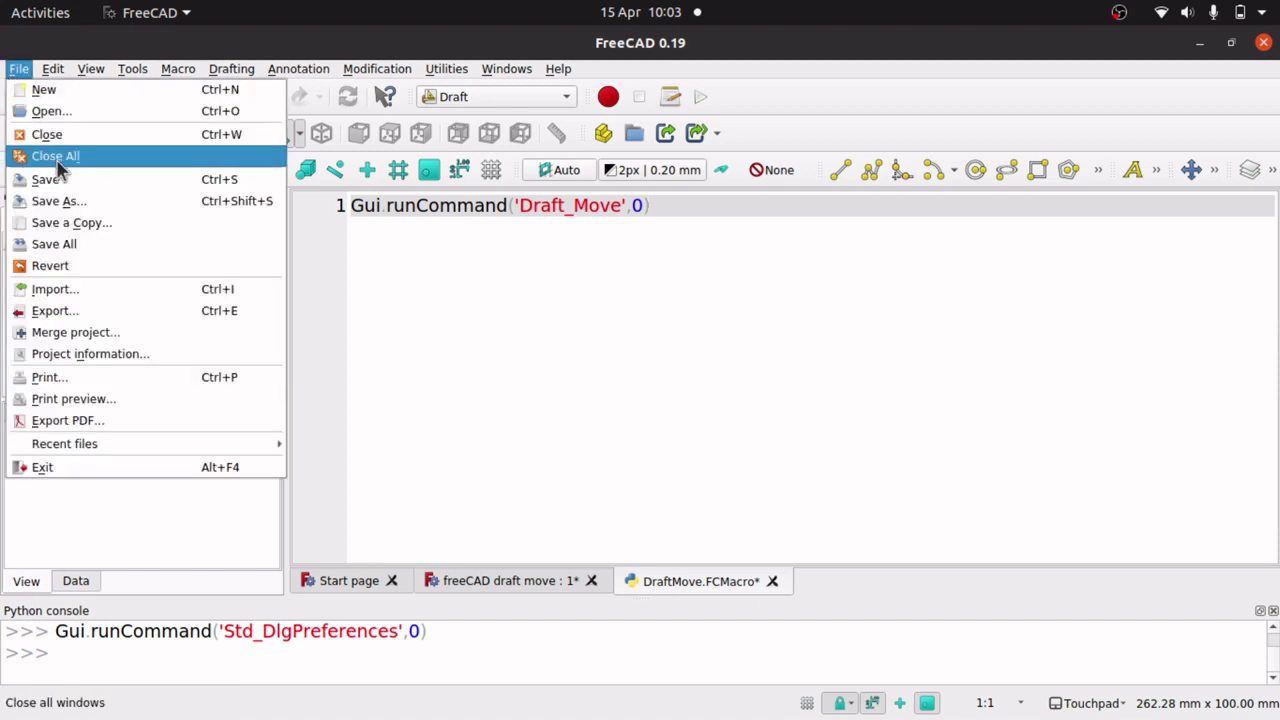
click(95, 180)
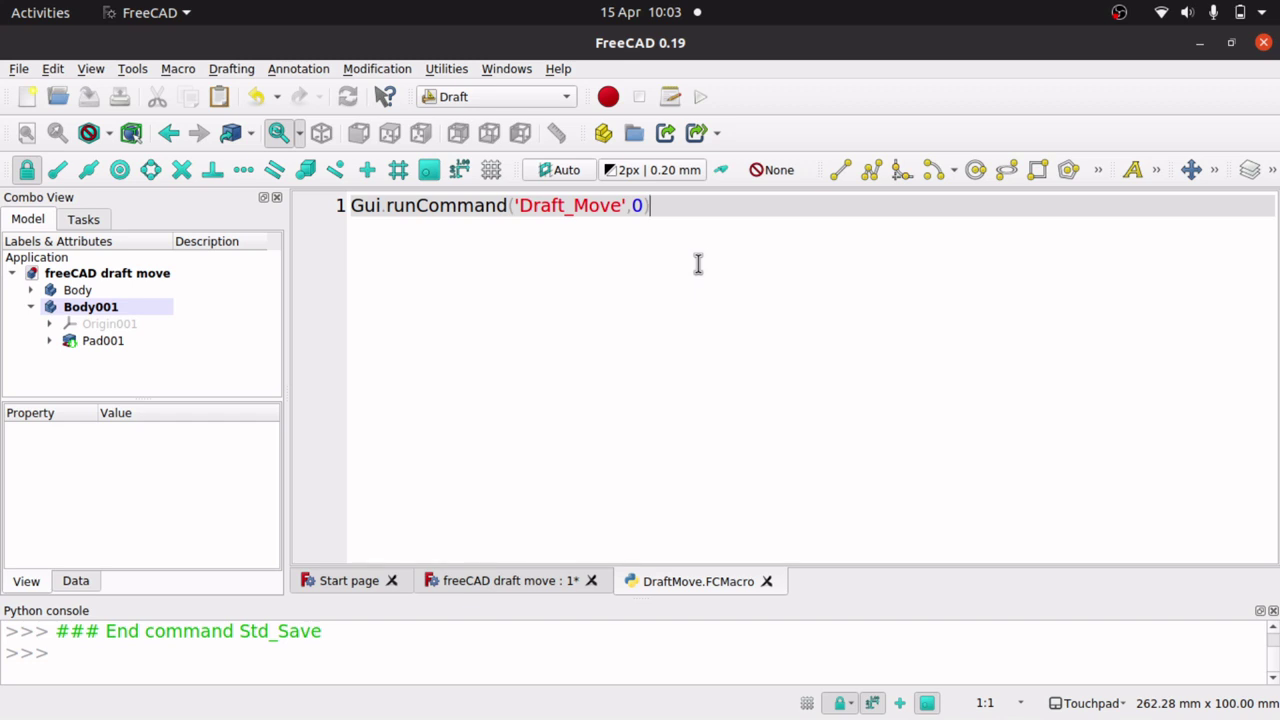
click(131, 69)
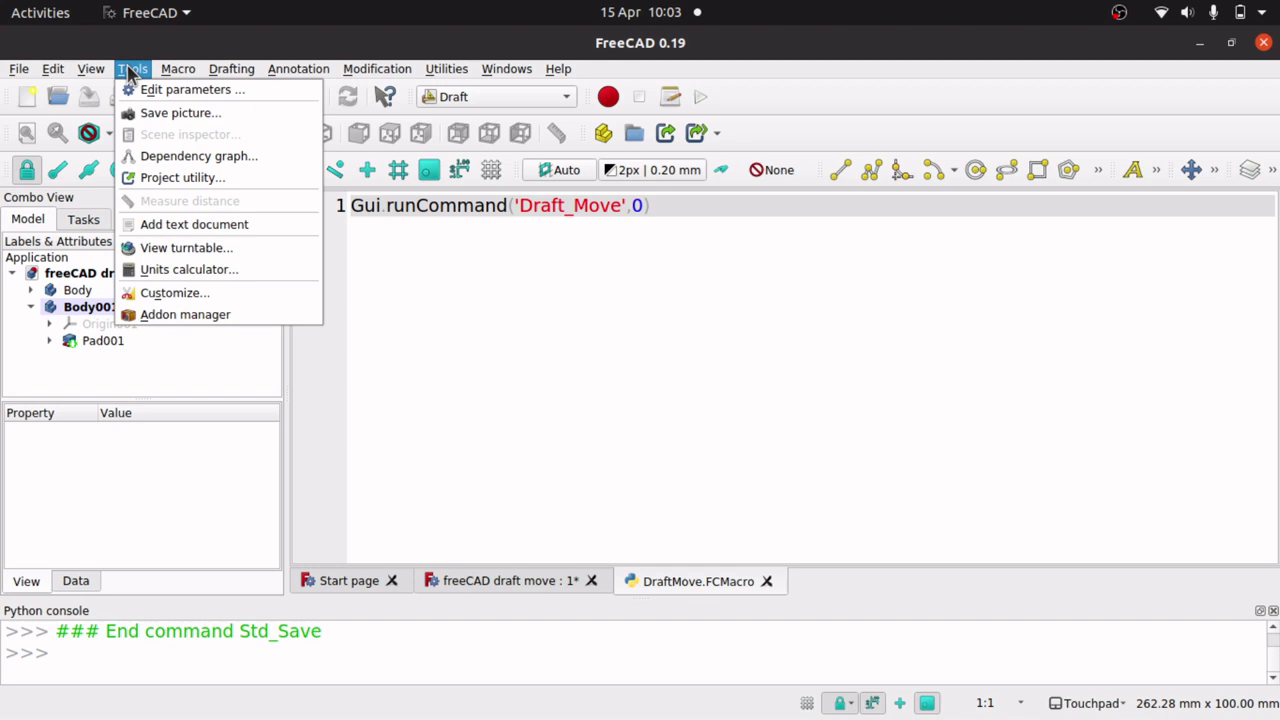
In Customize > Macros, select DraftMove.FCMacro as the macro file.
click(186, 292)
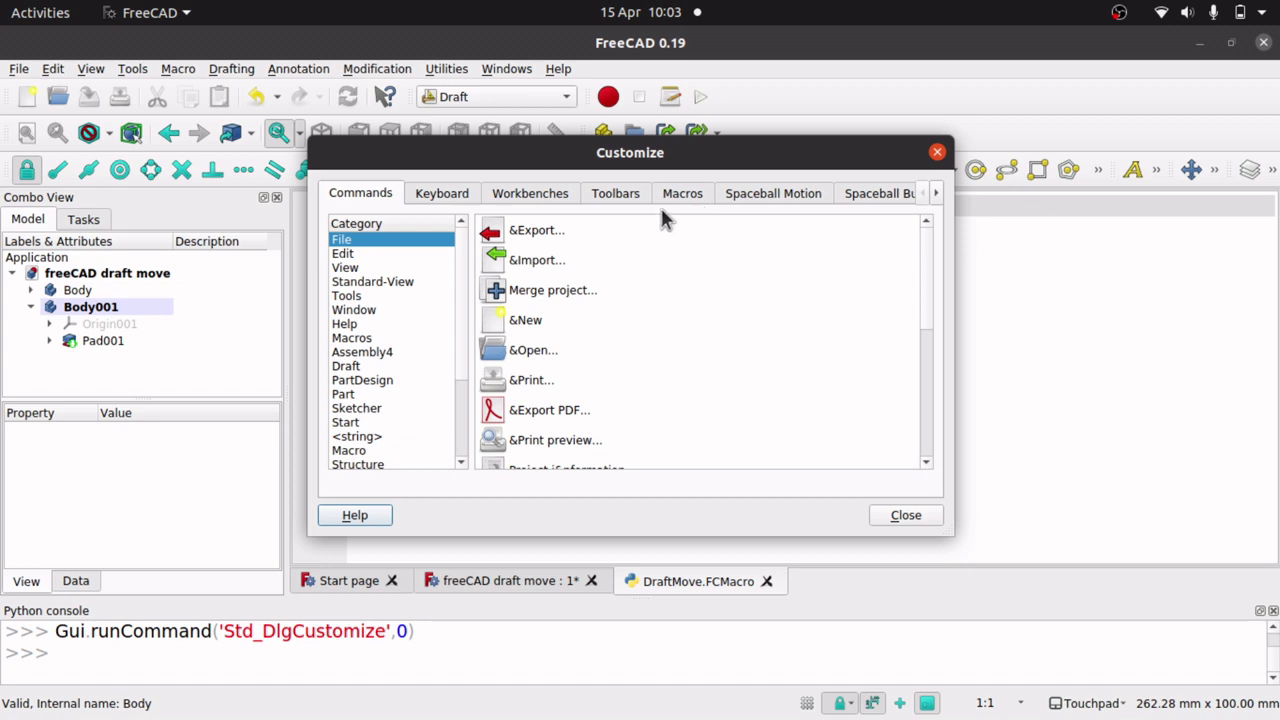
click(686, 198)
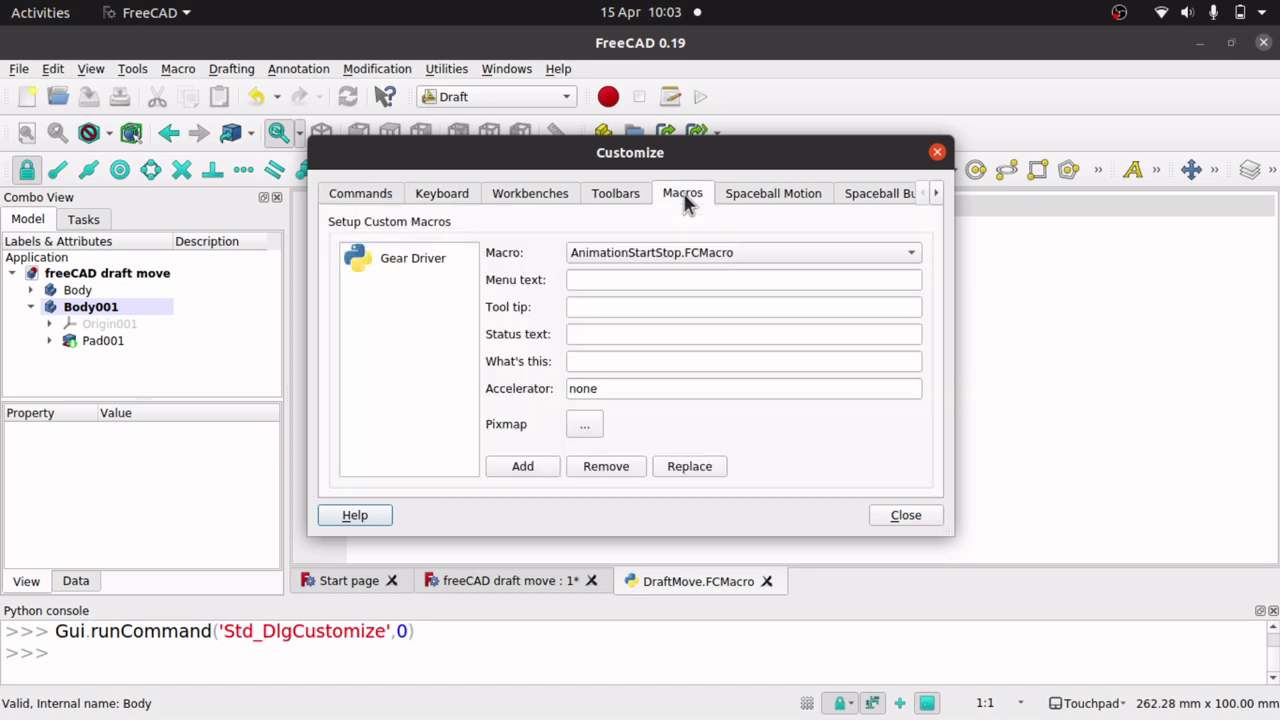
click(846, 257)
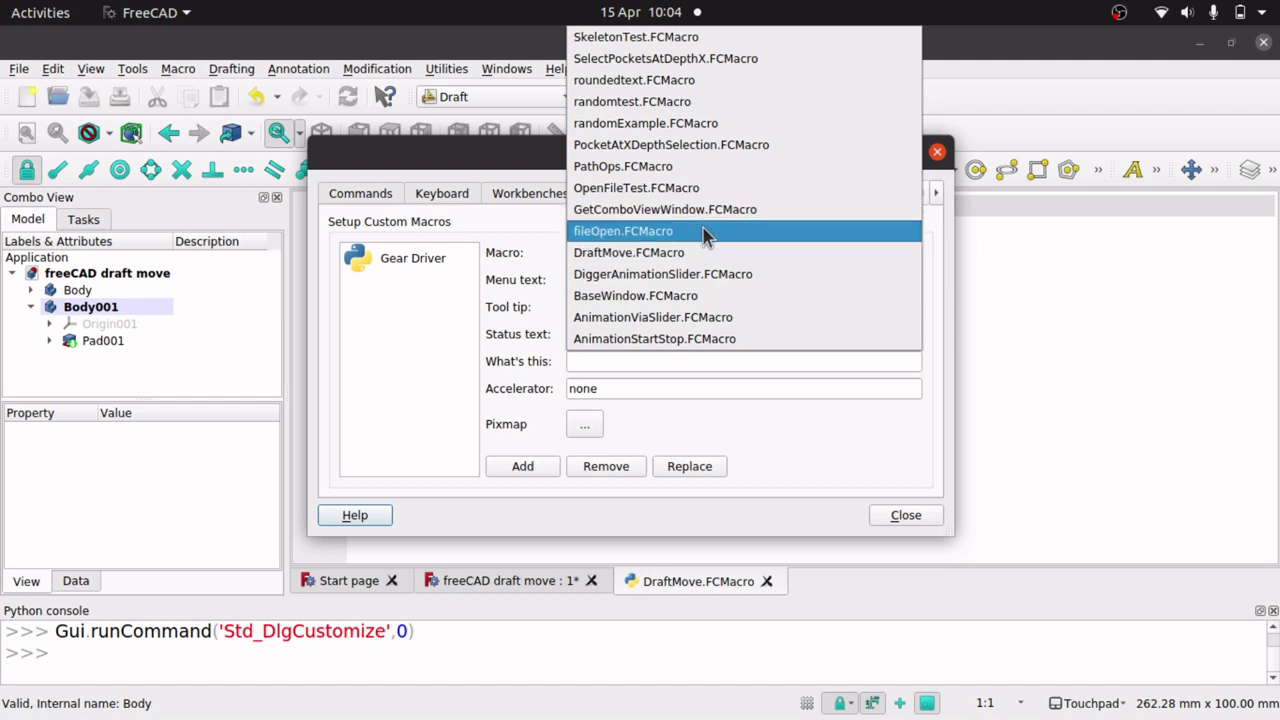
click(706, 252)
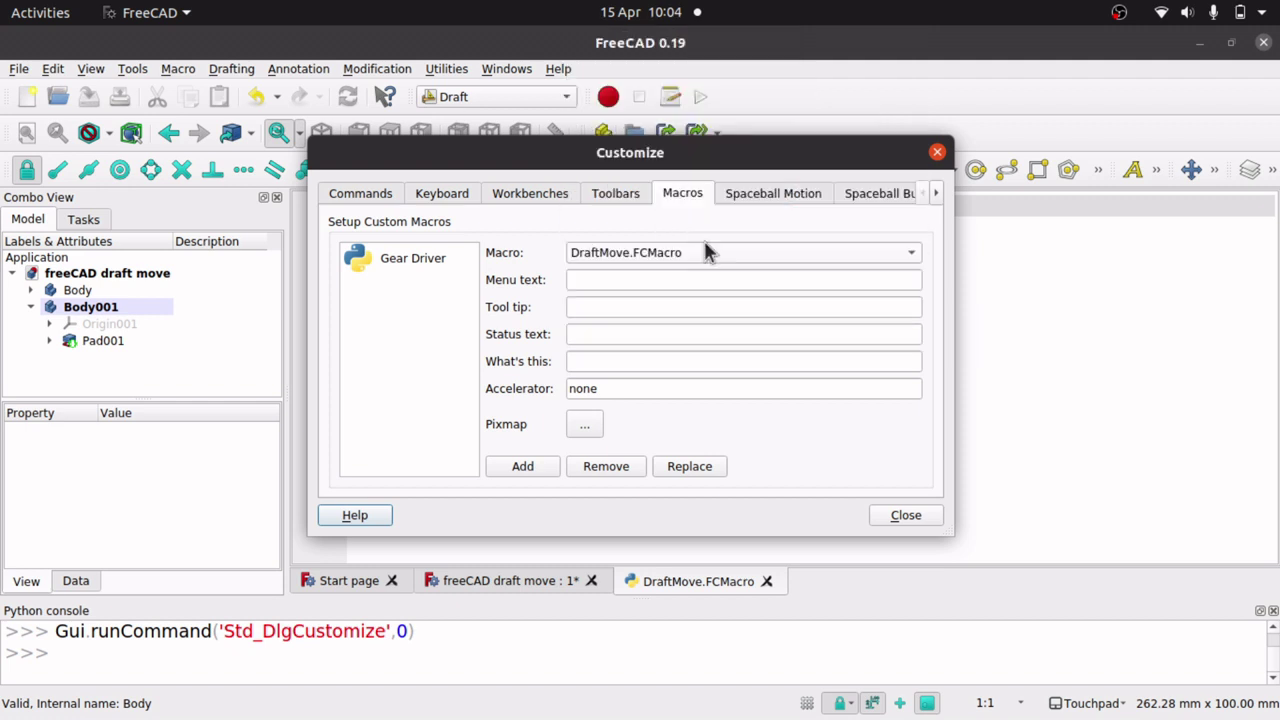
Enter Draft Move as the menu text, tool tip, status text and What's this.
click(673, 279)
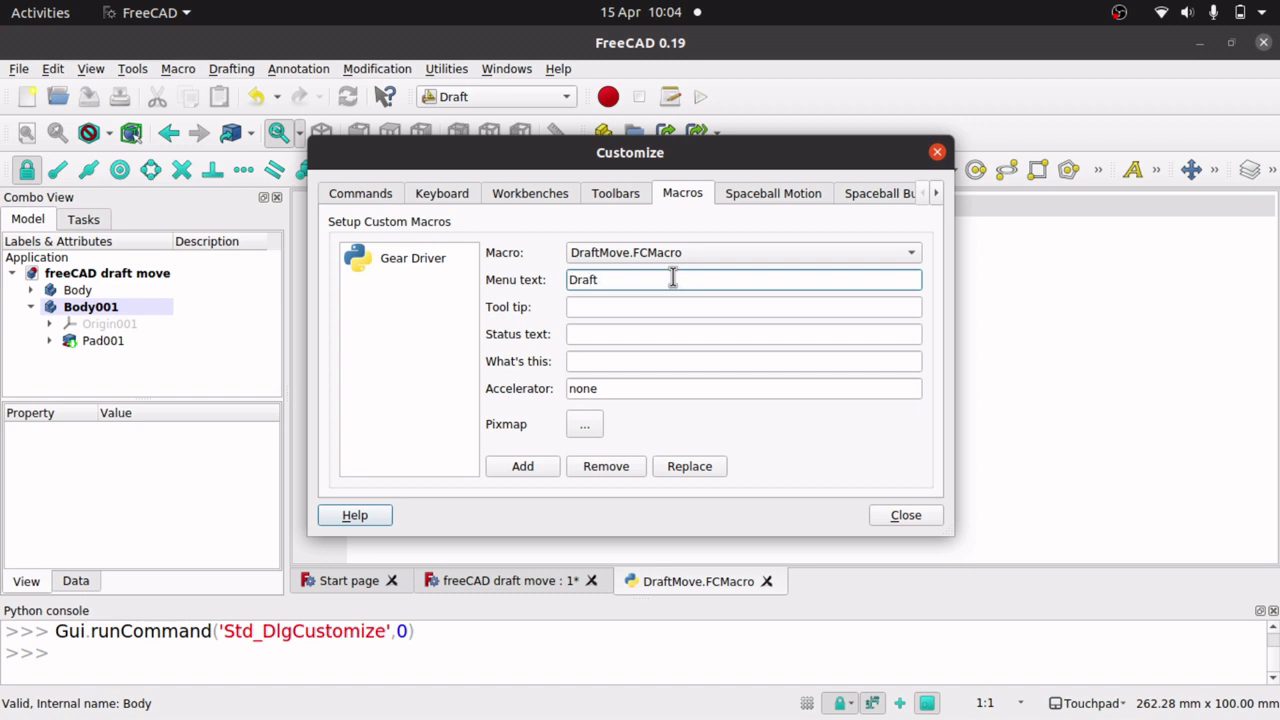
click(629, 309)
text(Draft Move)
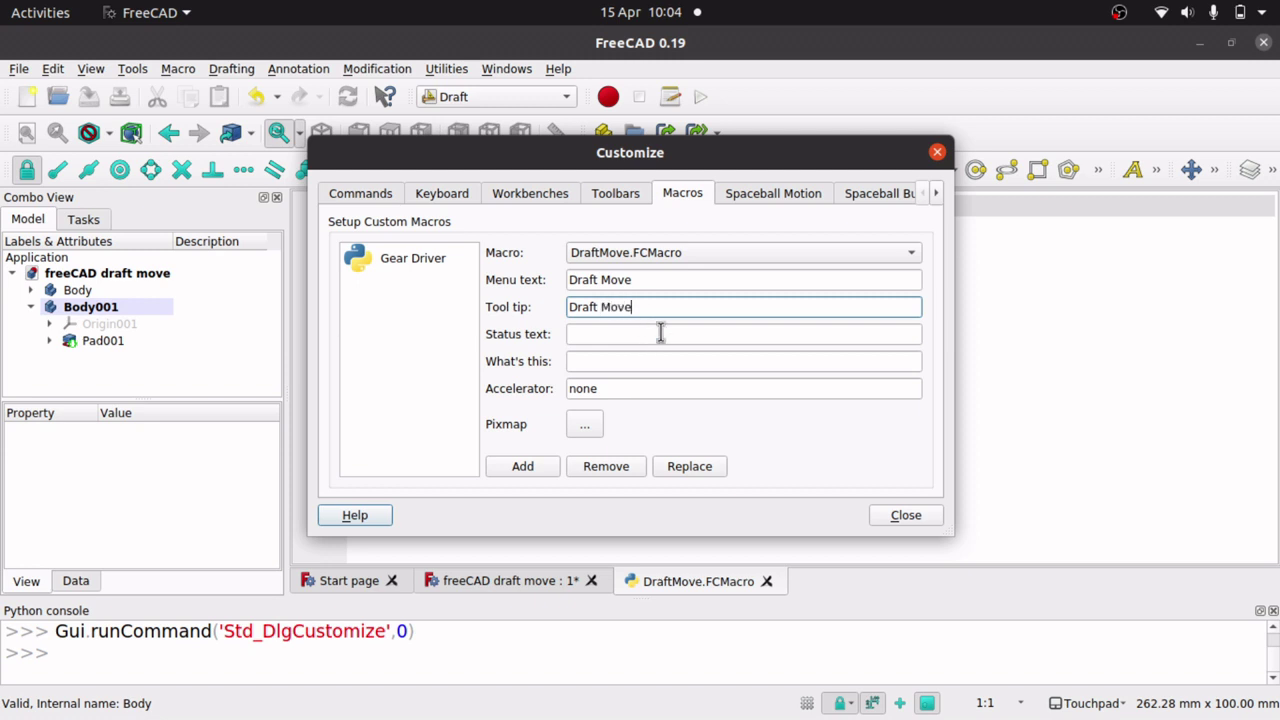
click(660, 333)
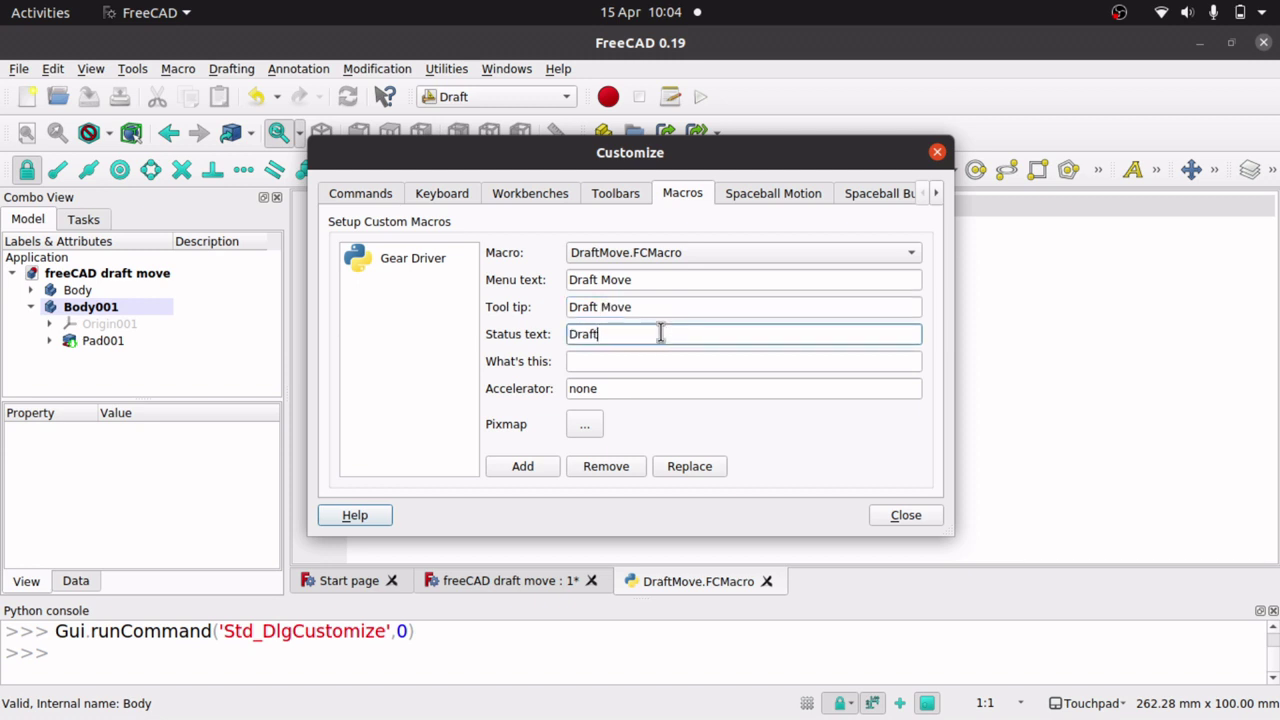
click(703, 361)
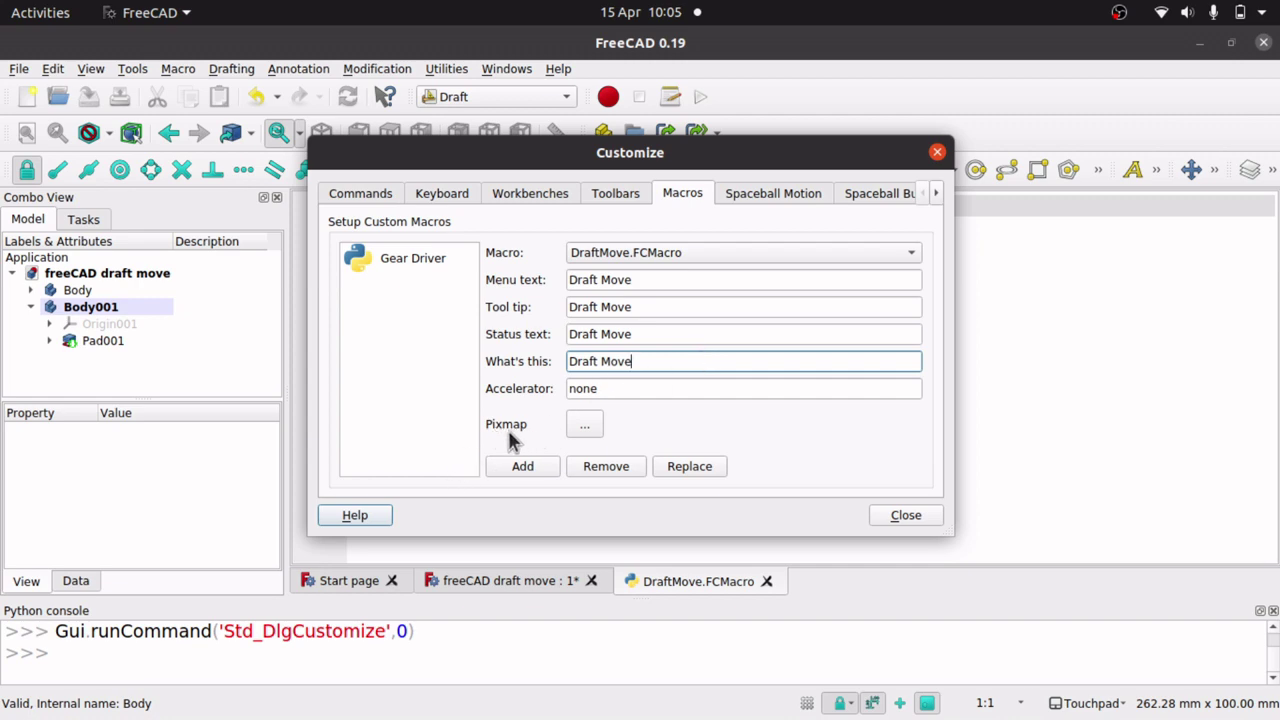
Give the macro the Draft move icon, add it, and close Customize.
click(585, 425)
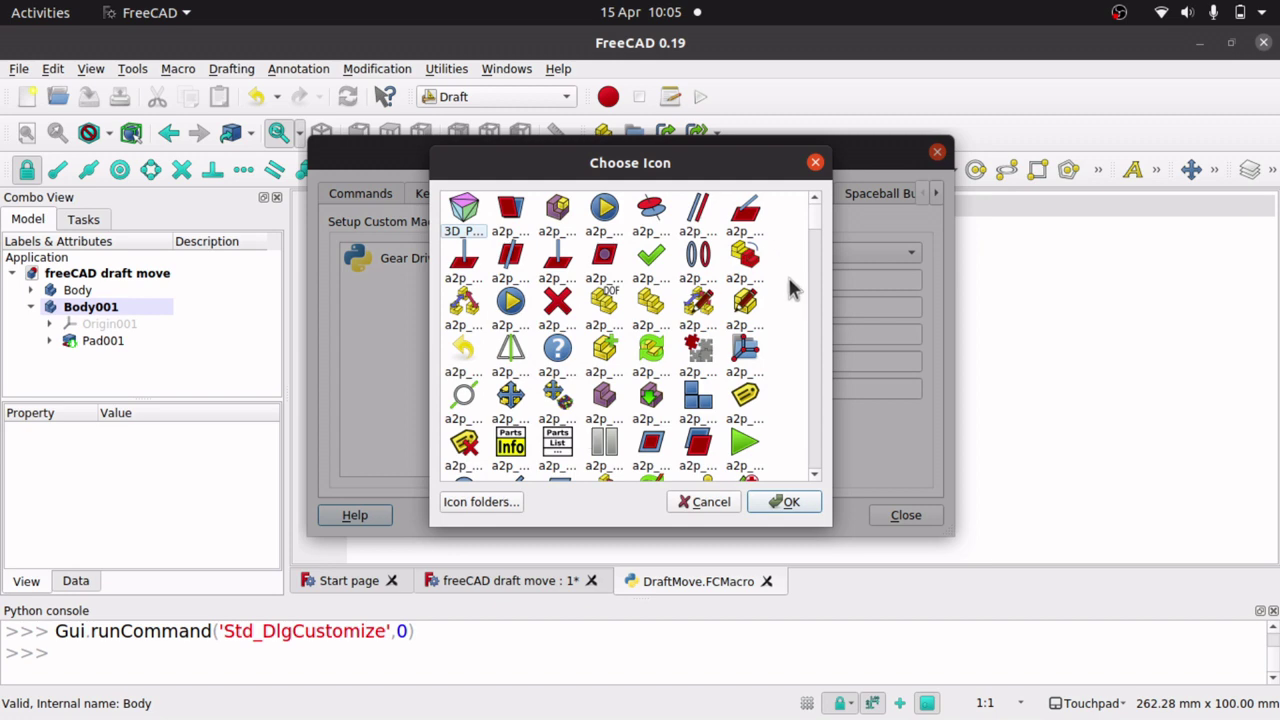
drag(823, 223, 828, 288)
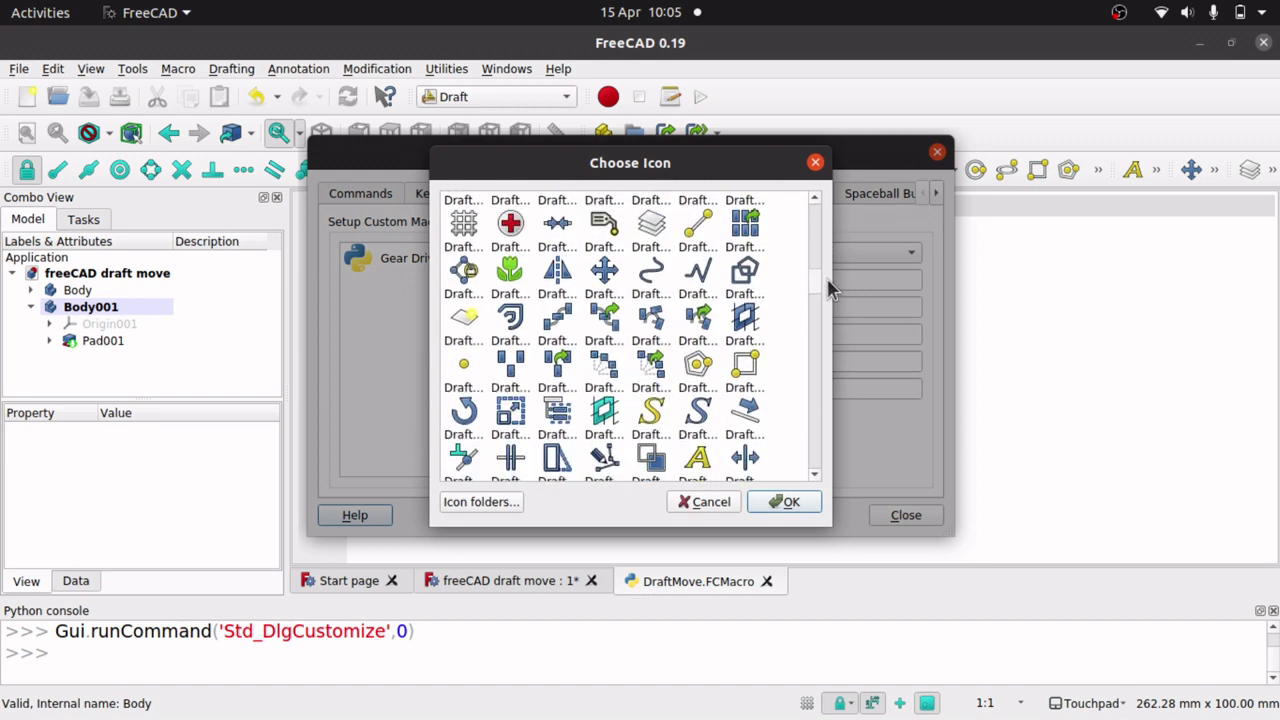
double_click(601, 284)
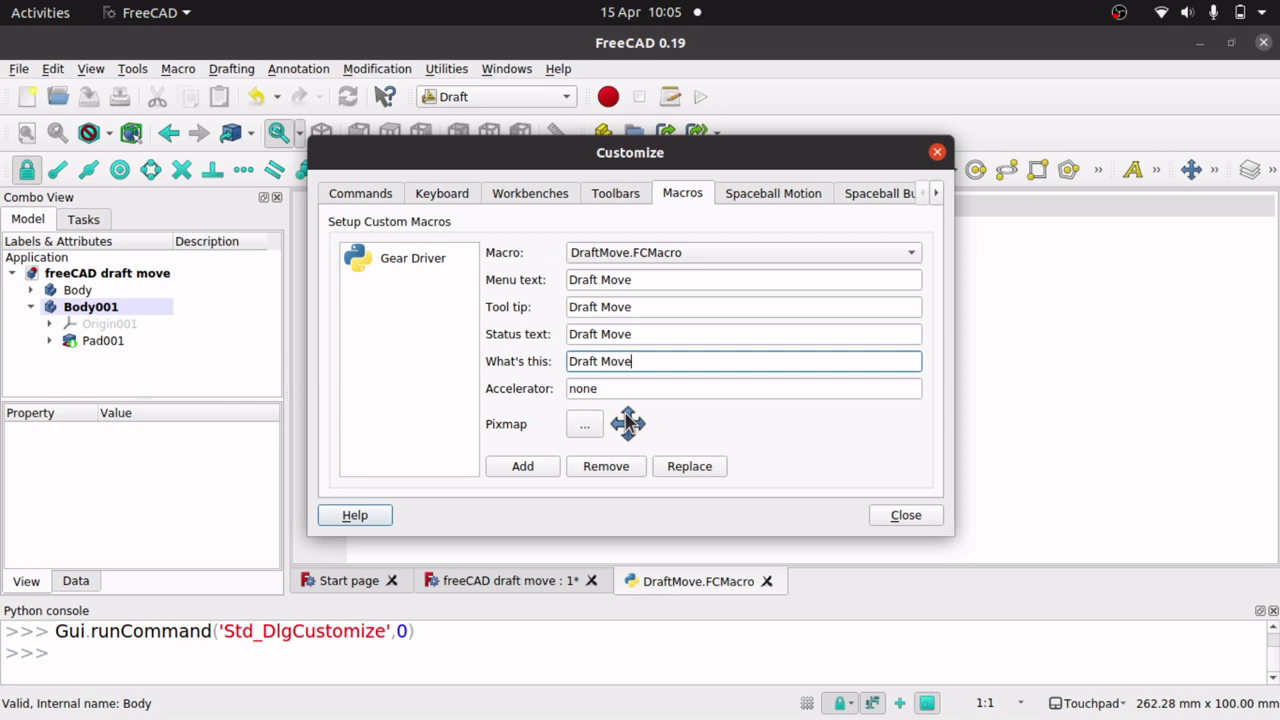
click(522, 468)
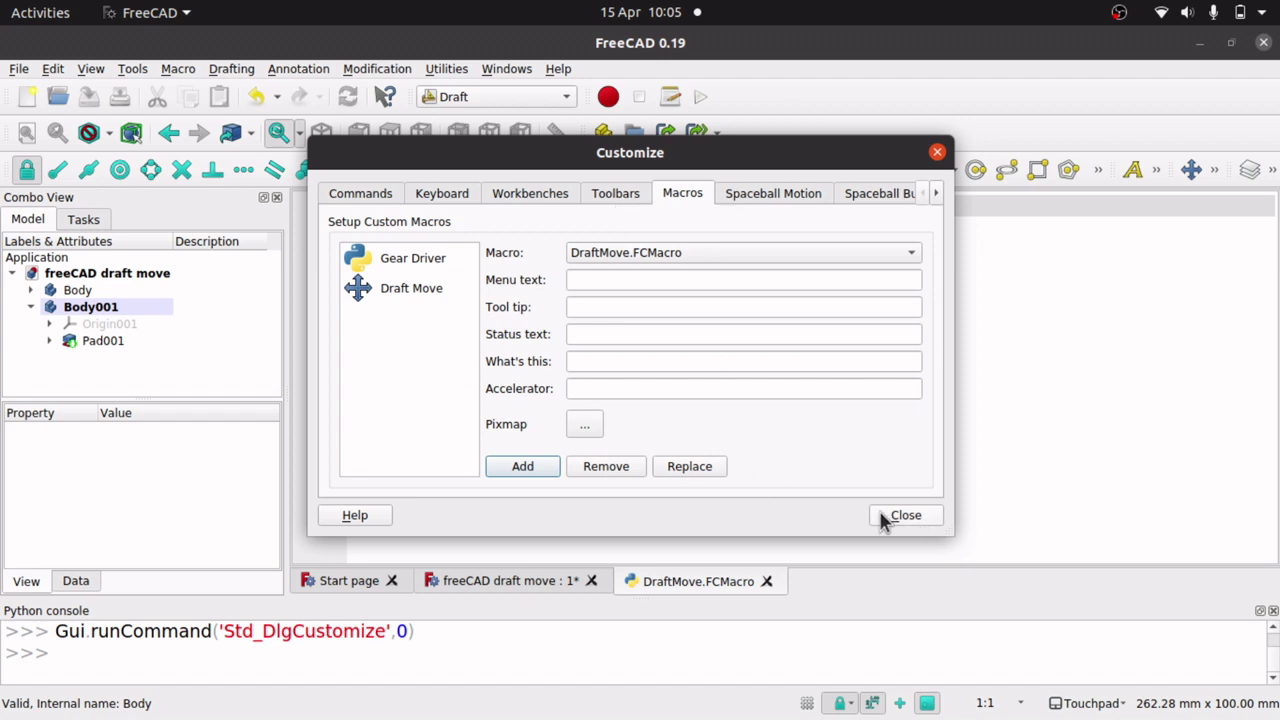
click(906, 516)
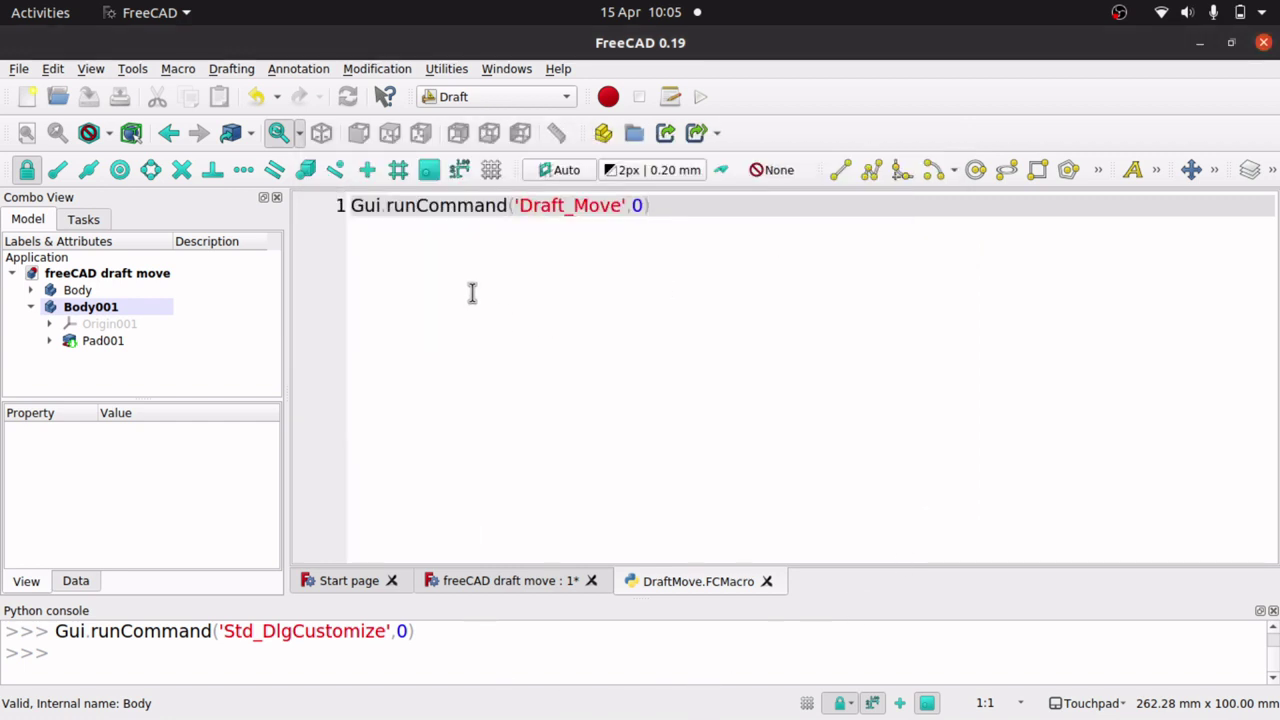
Close the DraftMove.FCMacro tab and switch to the Part Design workbench.
click(768, 581)
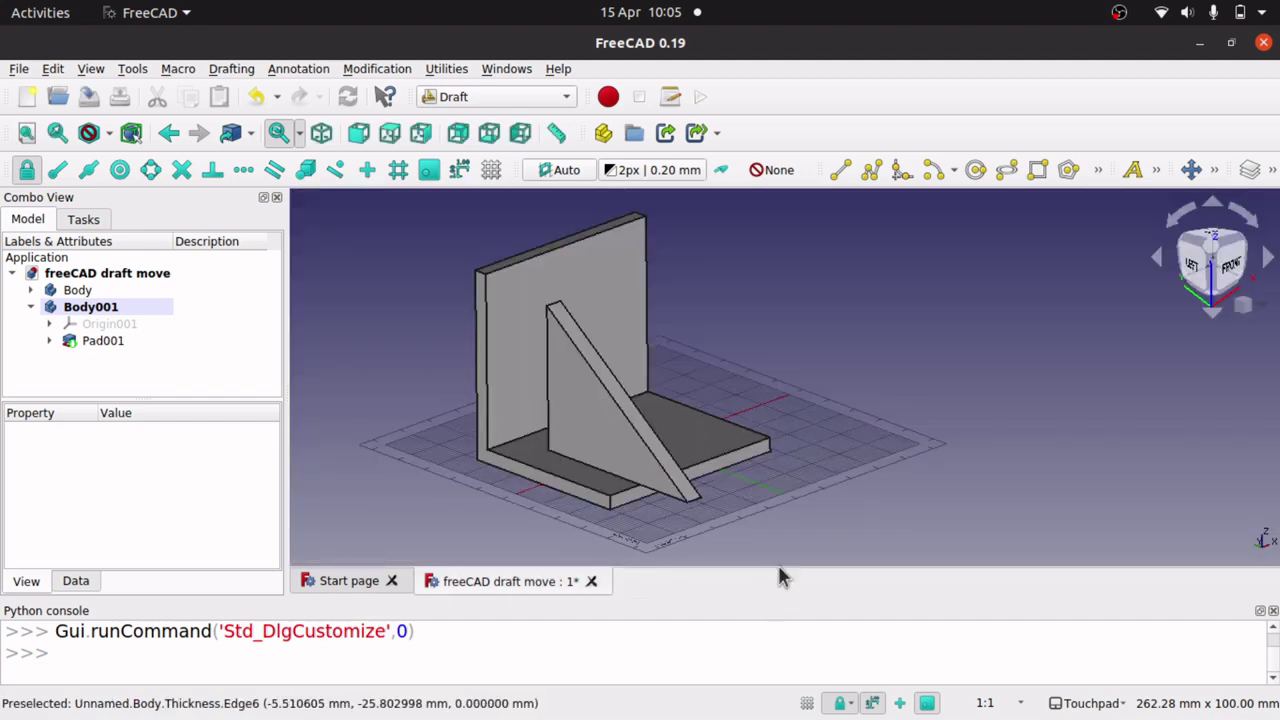
click(512, 96)
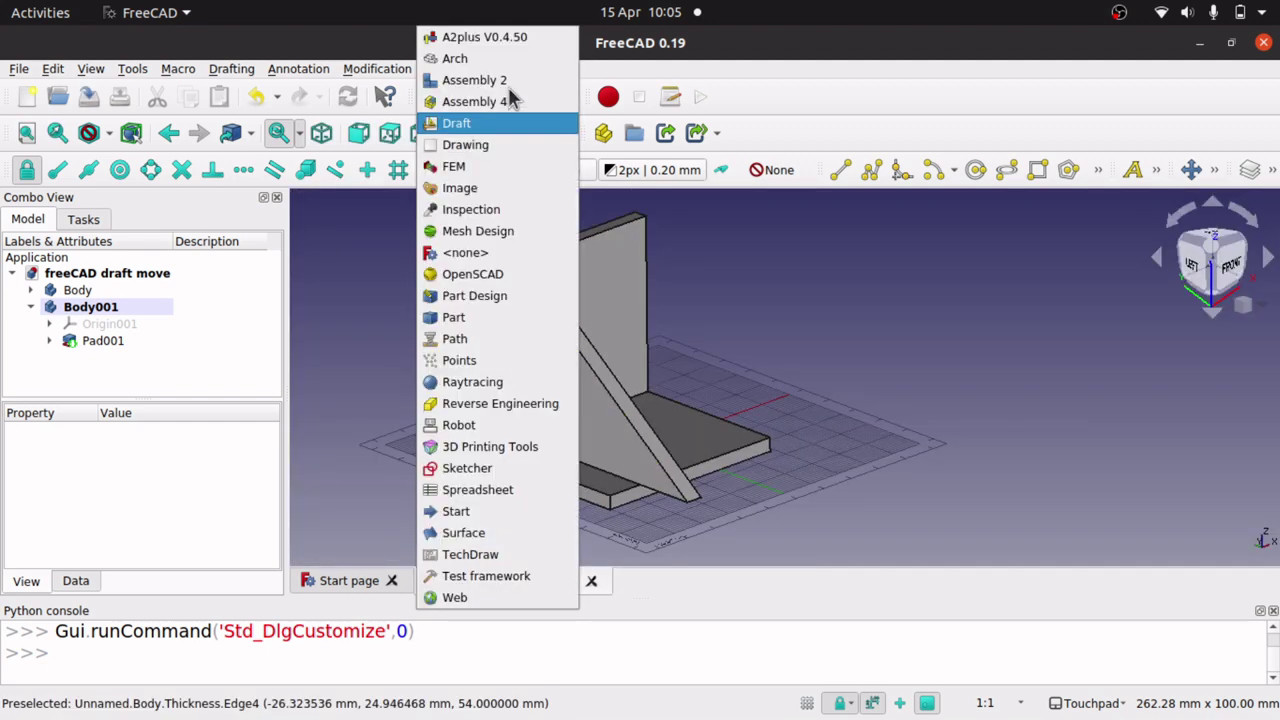
click(512, 295)
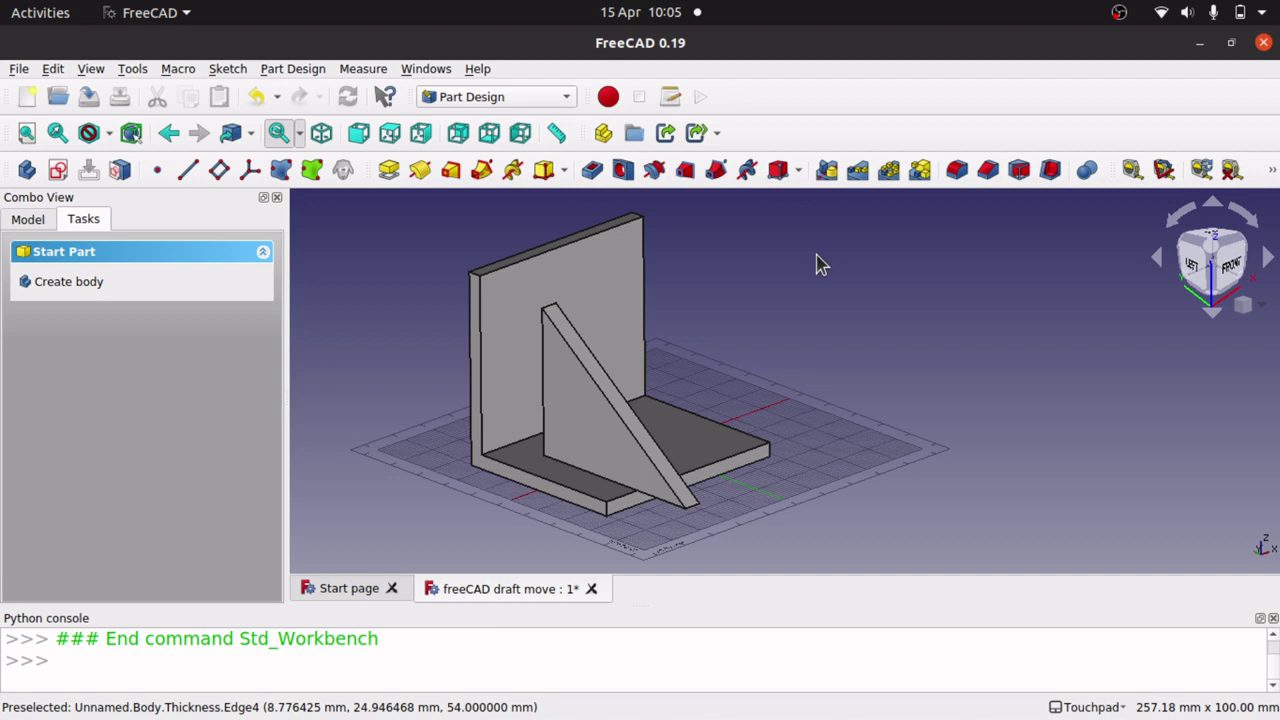
click(132, 70)
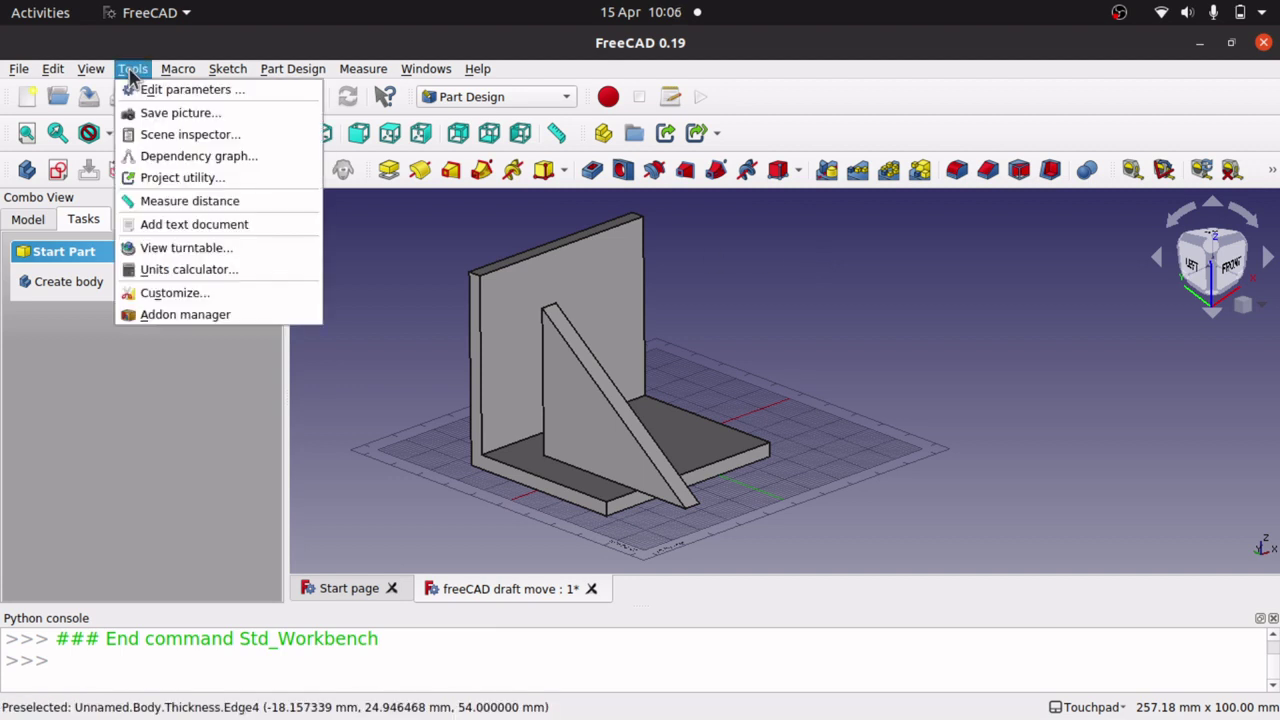
Create a new Part Design toolbar named Drafting in Customize > Toolbars.
click(226, 293)
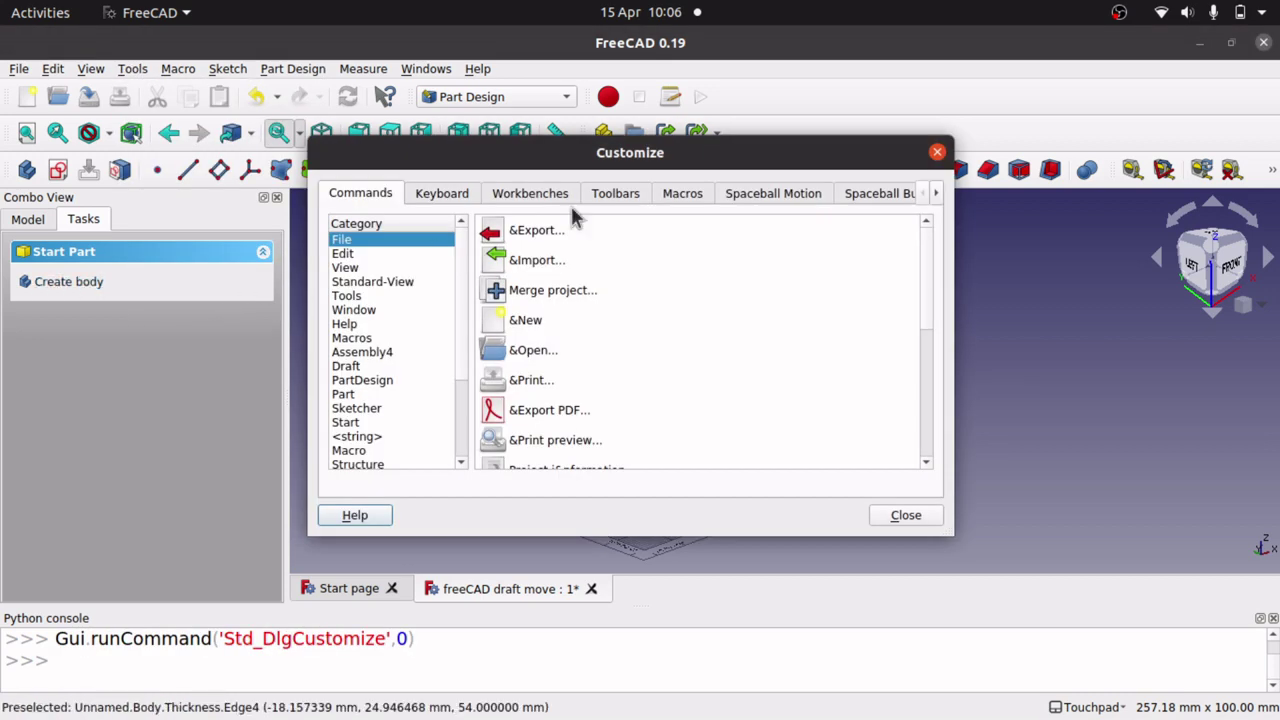
click(628, 195)
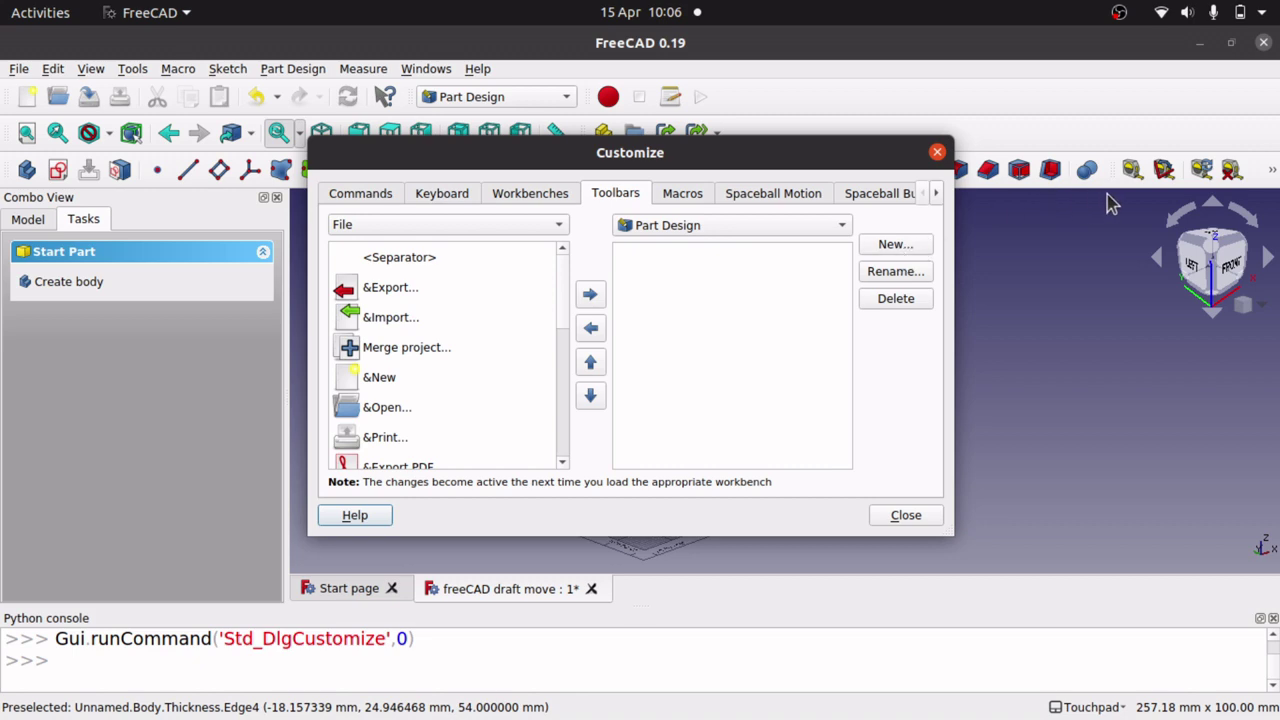
click(893, 245)
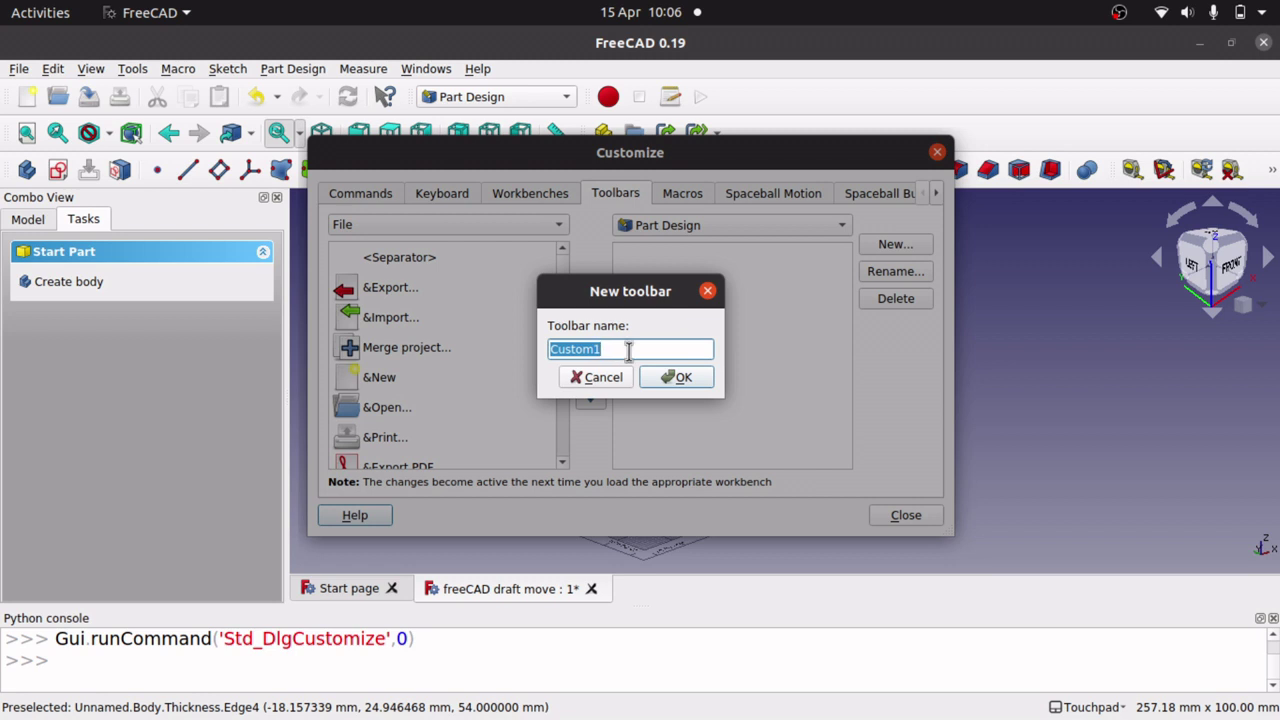
text(Drafting)
click(677, 378)
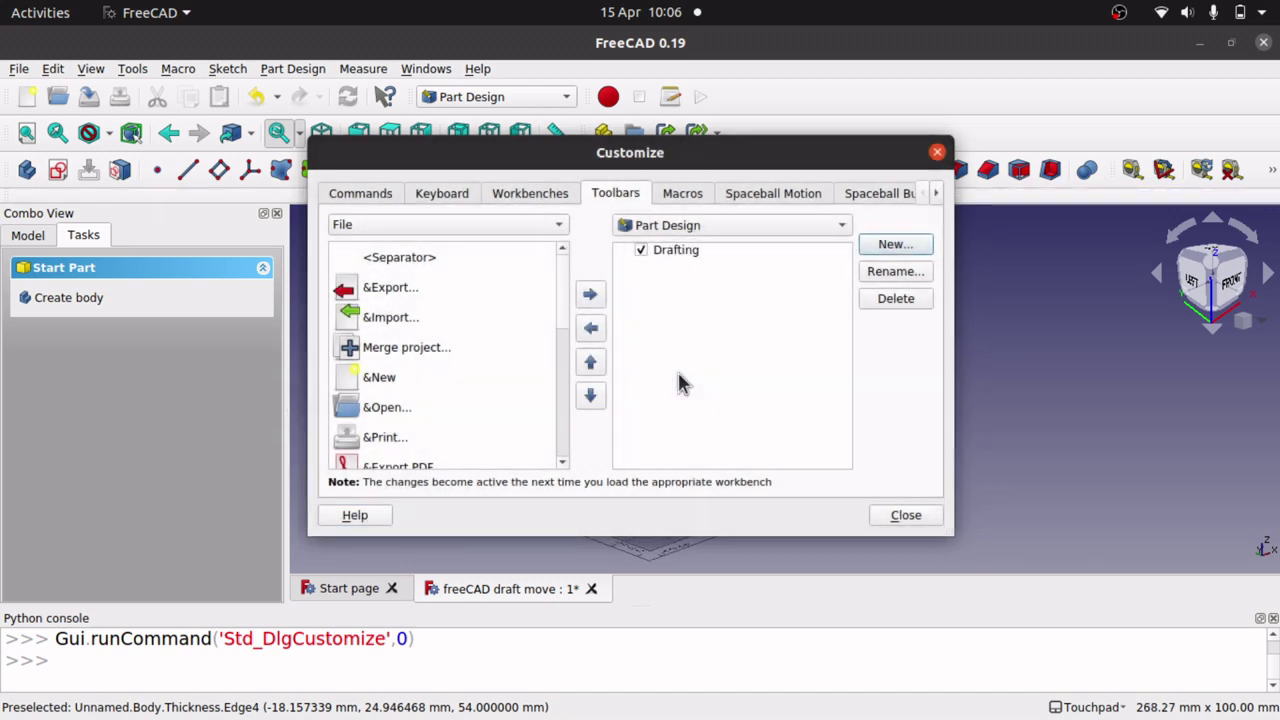
click(671, 252)
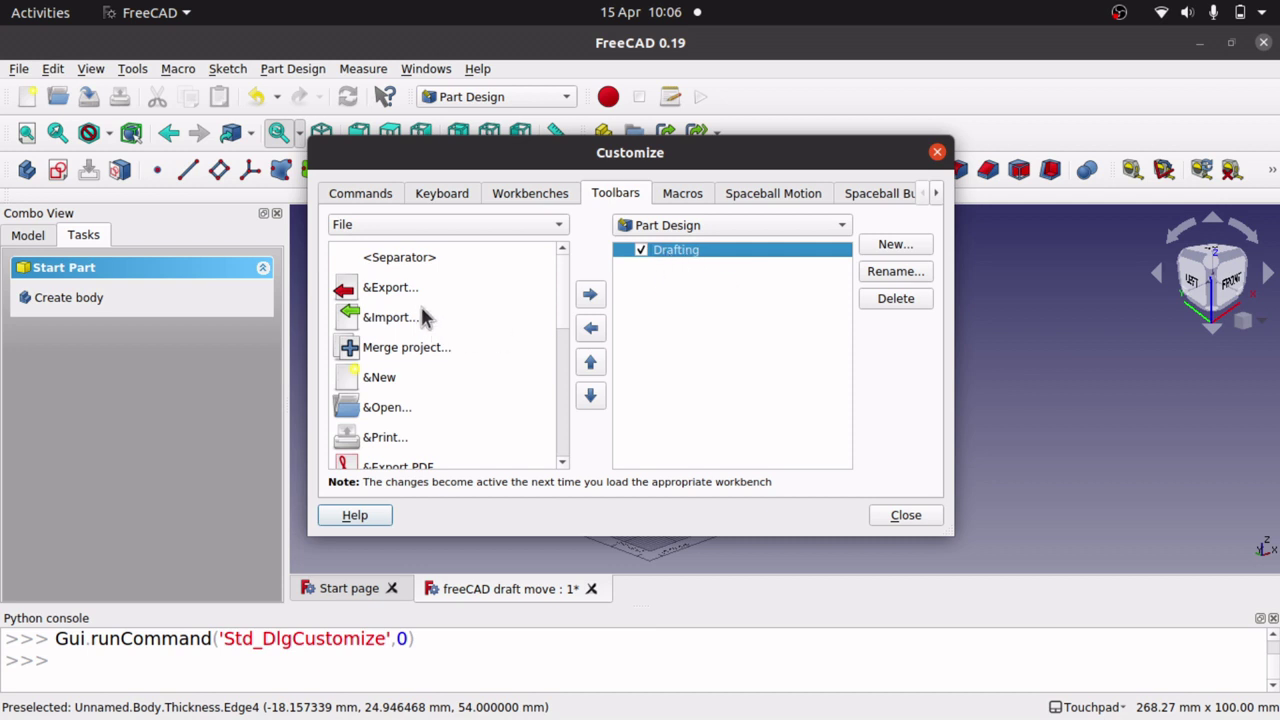
Add the Draft Move macro from the Macros category to the Drafting toolbar.
click(530, 227)
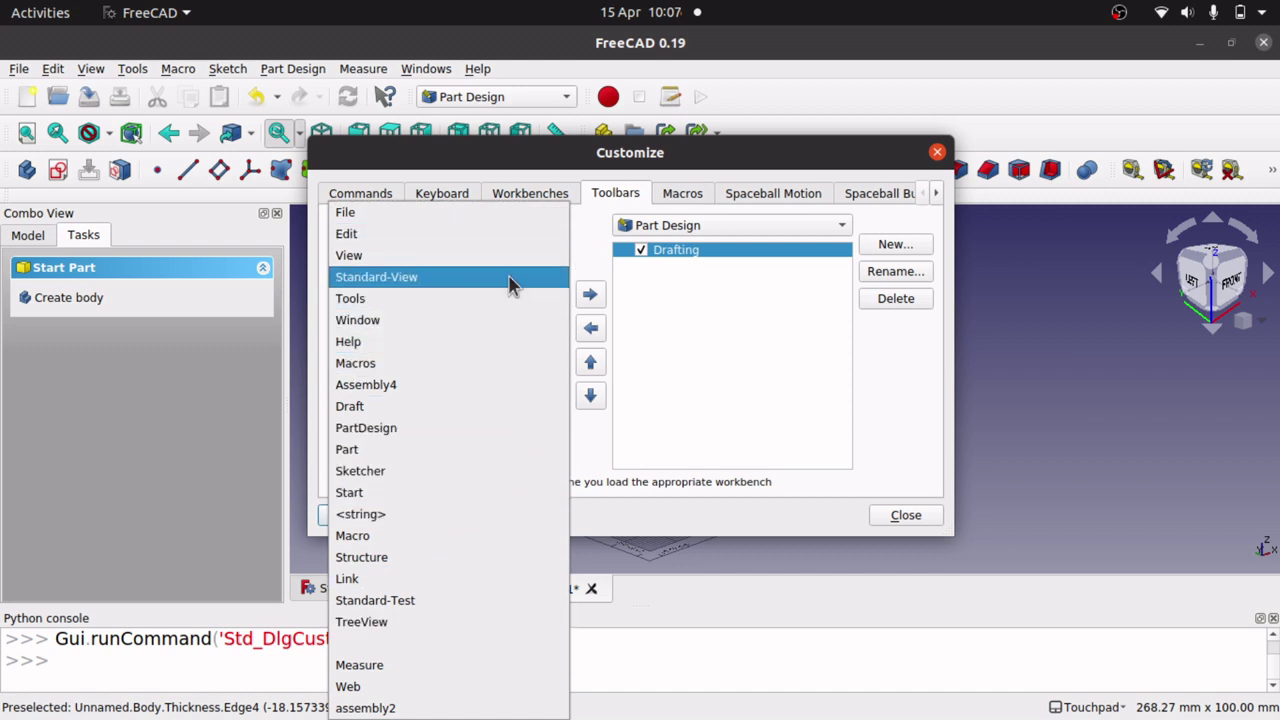
click(420, 540)
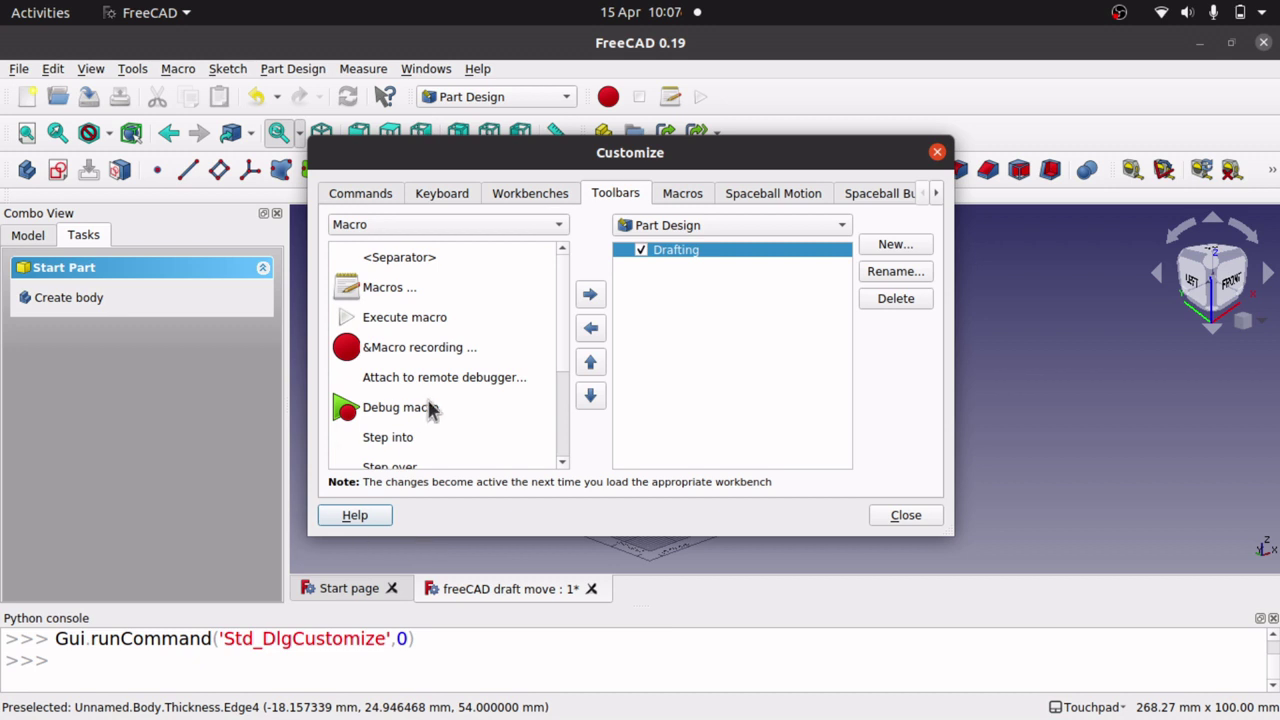
click(477, 232)
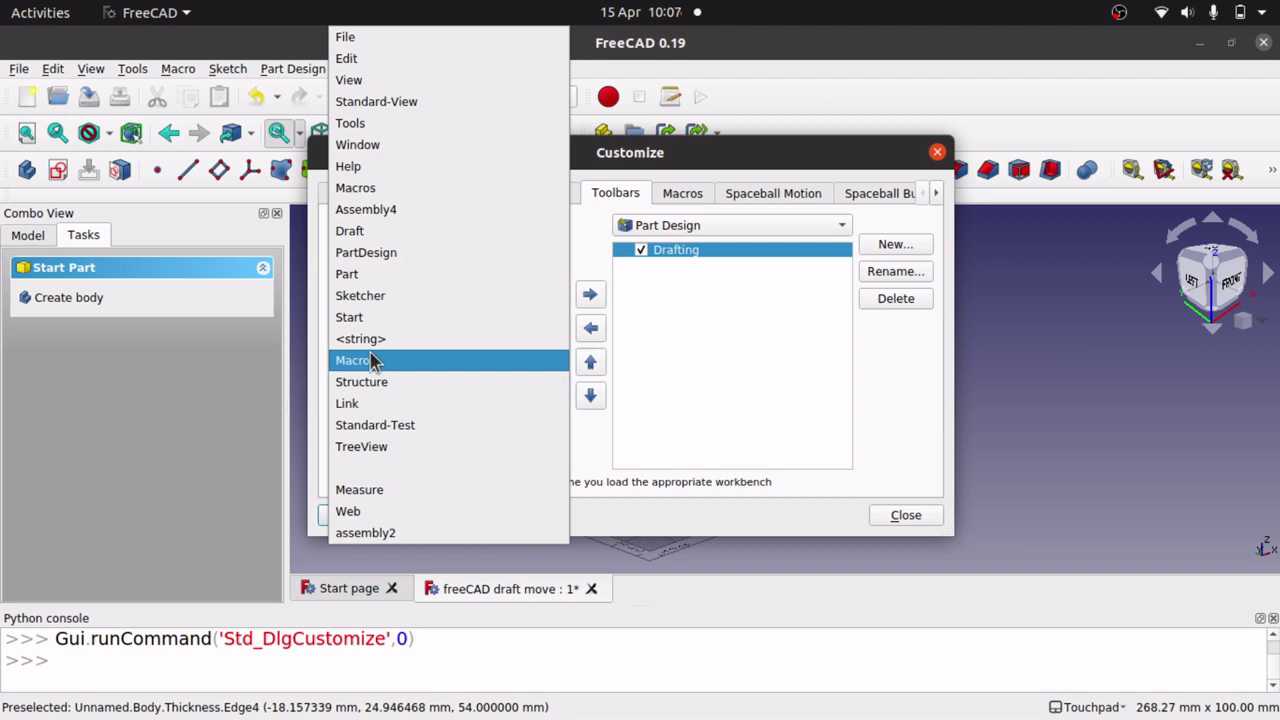
click(390, 196)
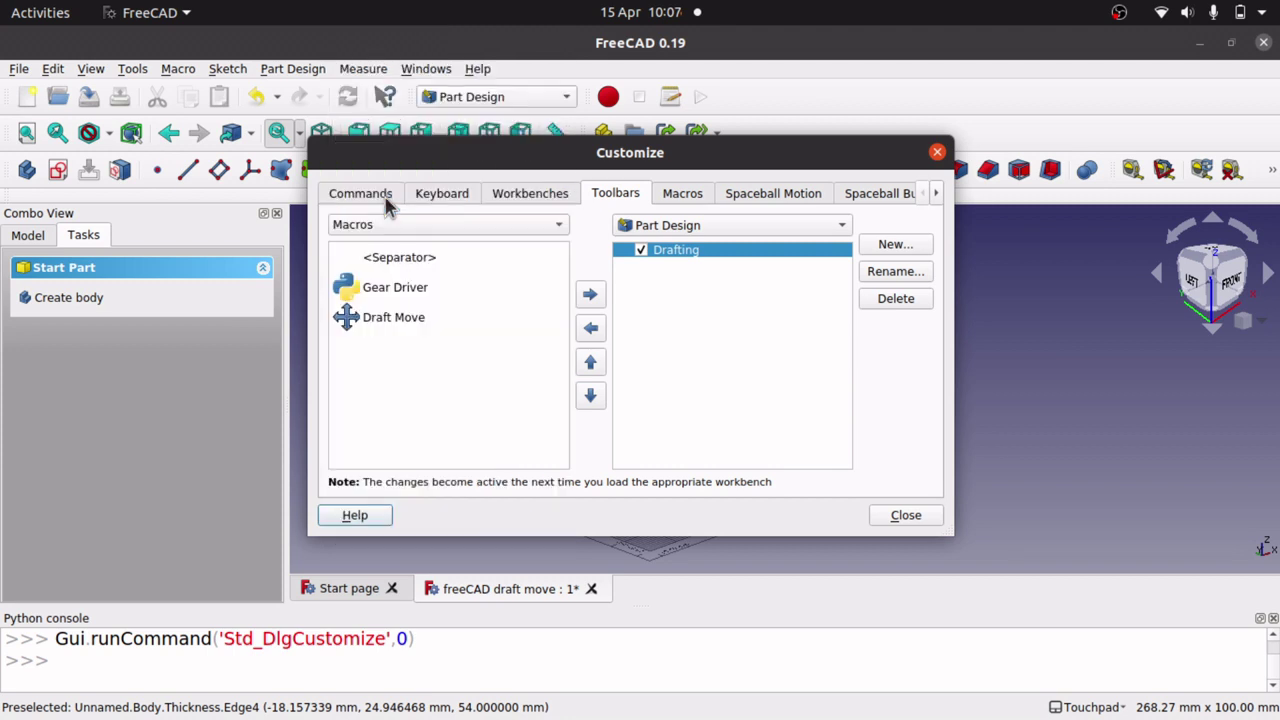
click(402, 320)
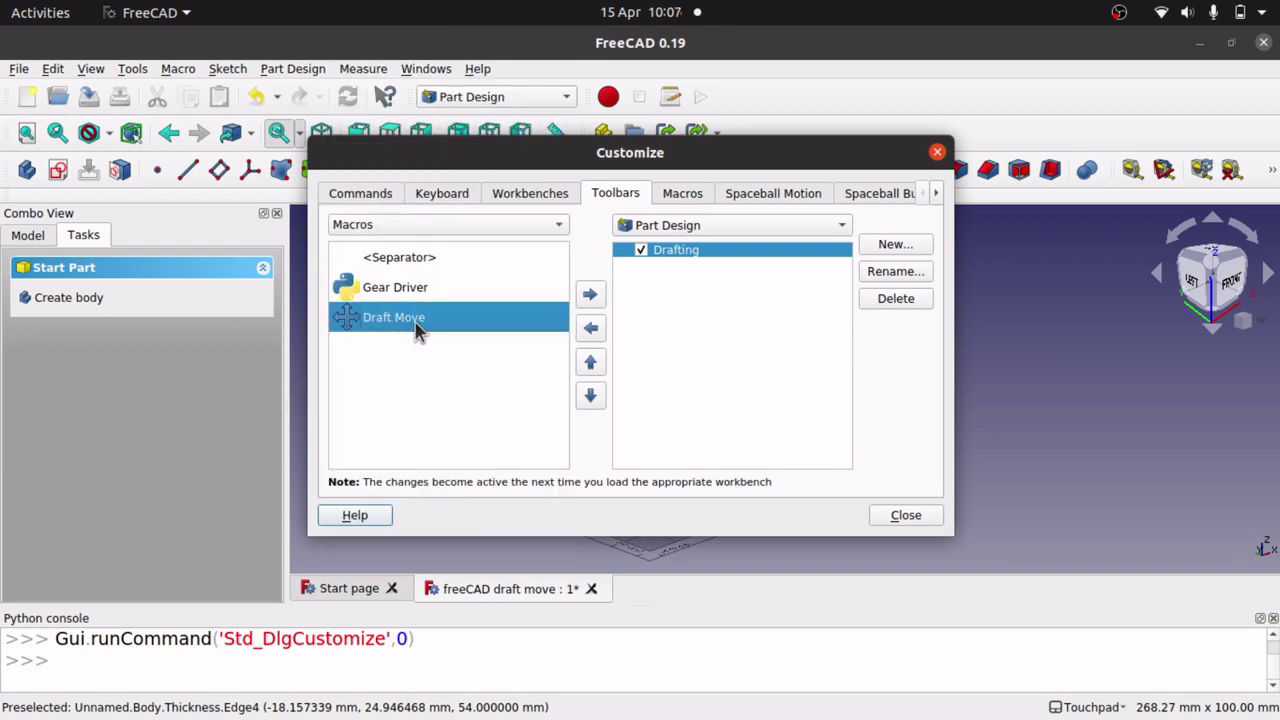
click(591, 296)
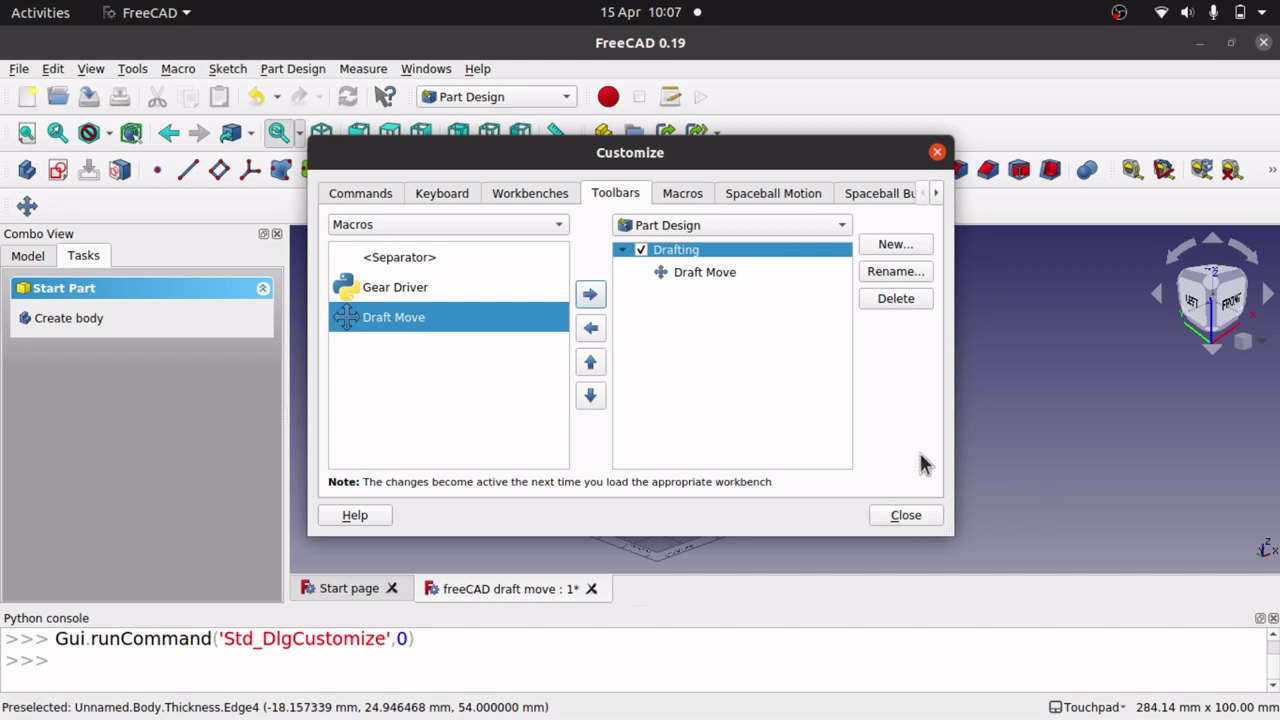
Close the Customize dialog and the Python console, and reposition the new Drafting toolbar.
click(905, 517)
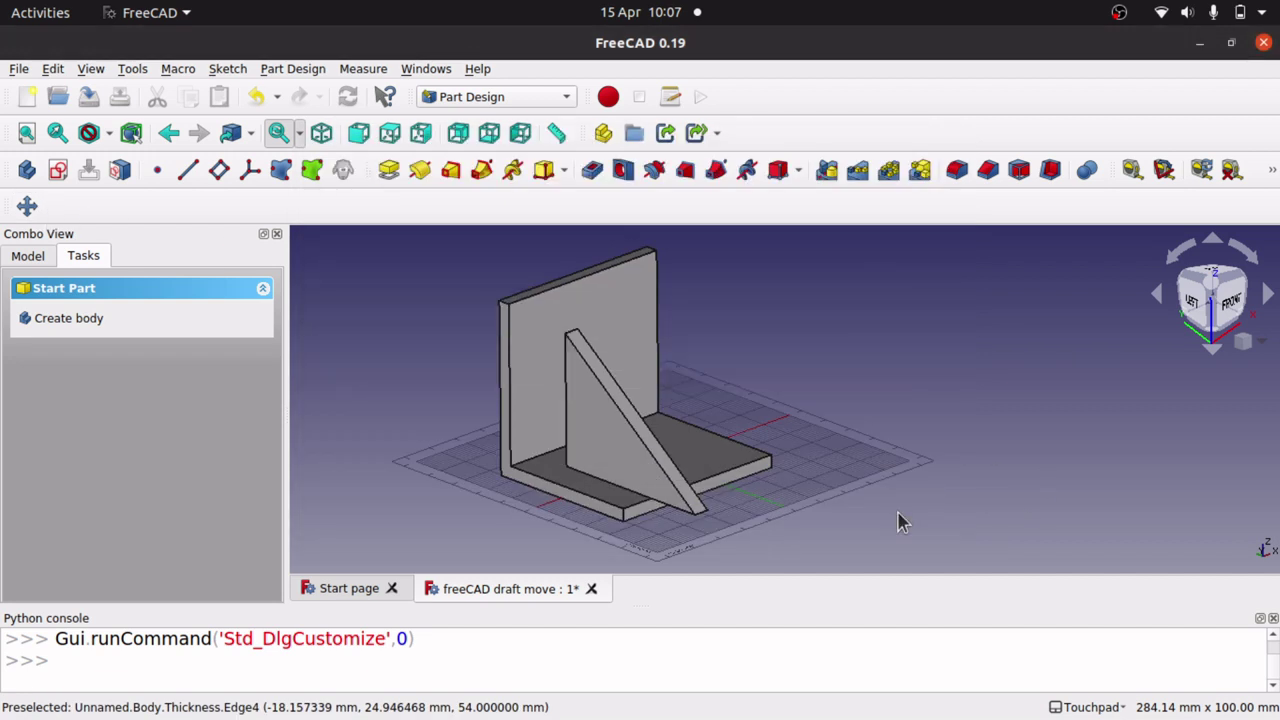
click(1273, 619)
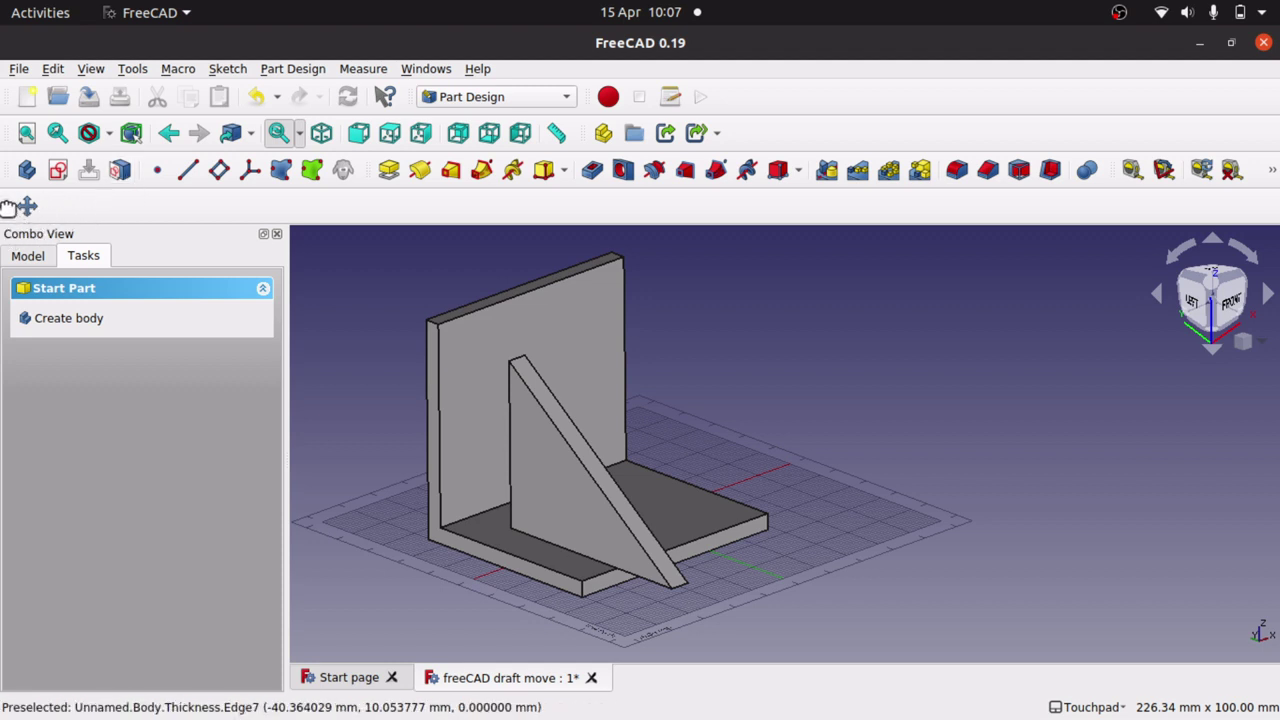
mouse_move(8, 206)
mouse_down()
mouse_move(62, 168)
mouse_move(206, 140)
mouse_move(14, 215)
mouse_move(16, 200)
mouse_up()
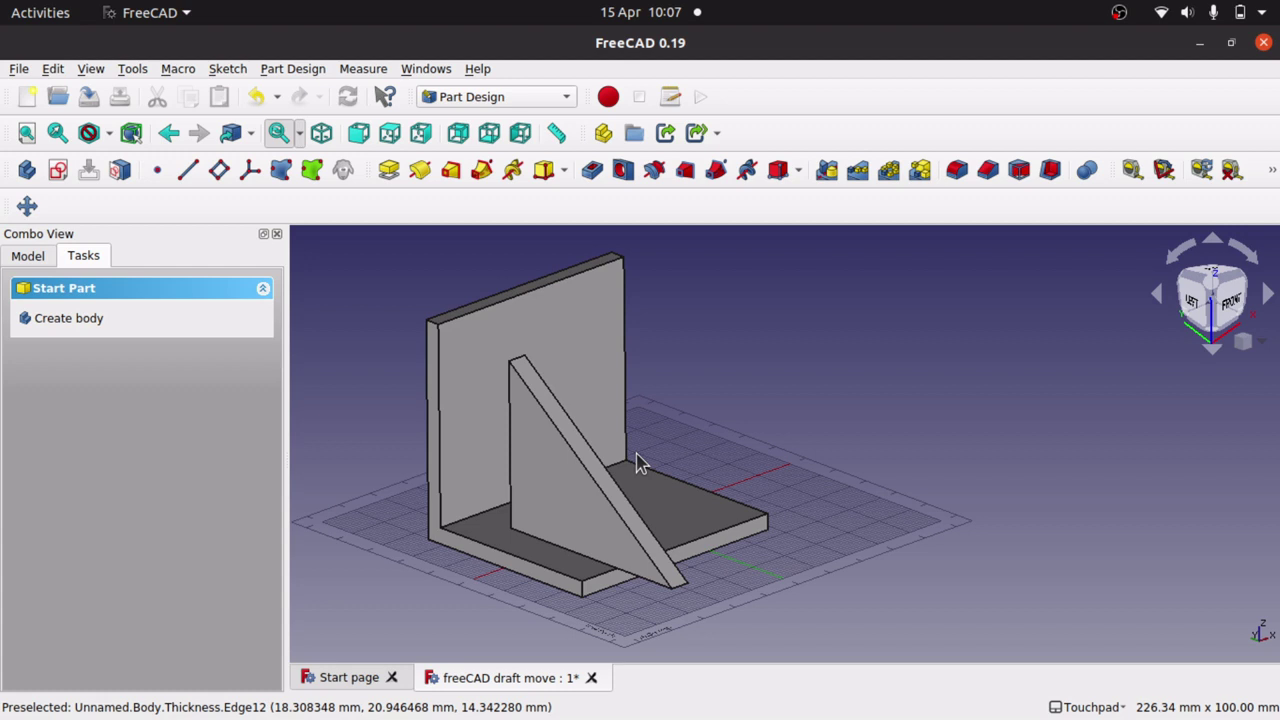
Show the model tree and select the triangular rib body Body001.
click(32, 257)
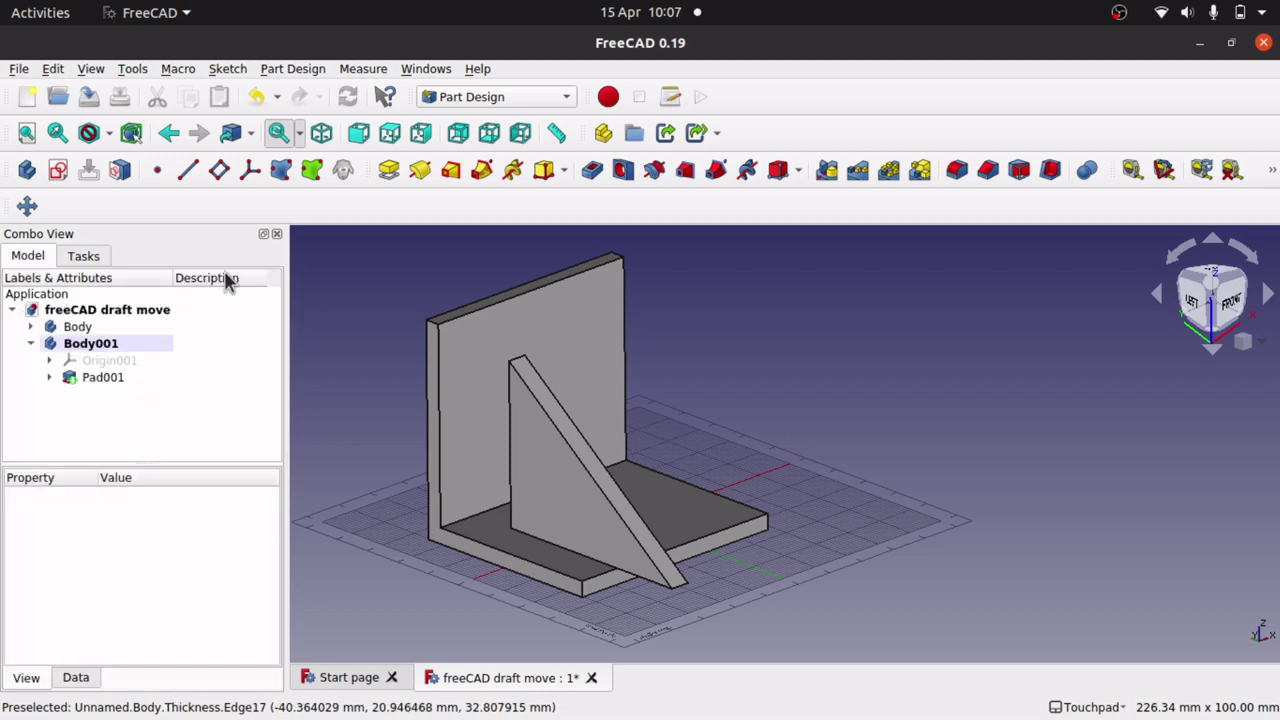
click(75, 326)
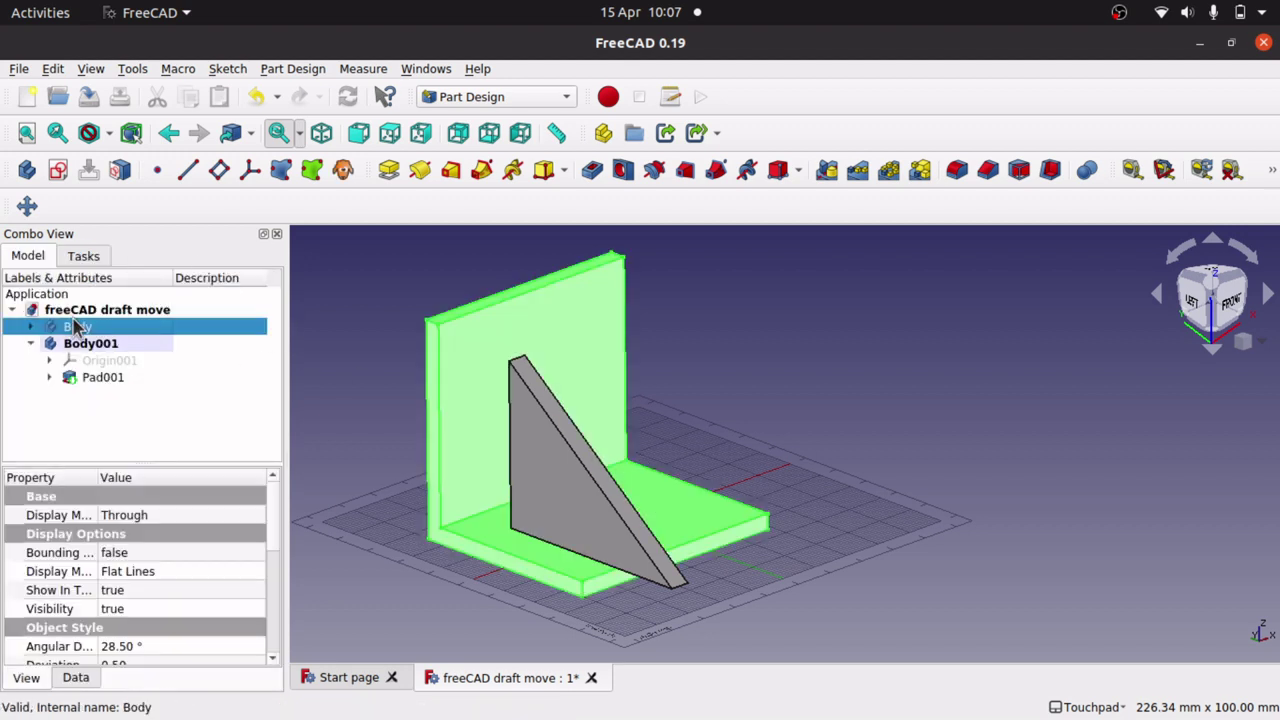
click(86, 347)
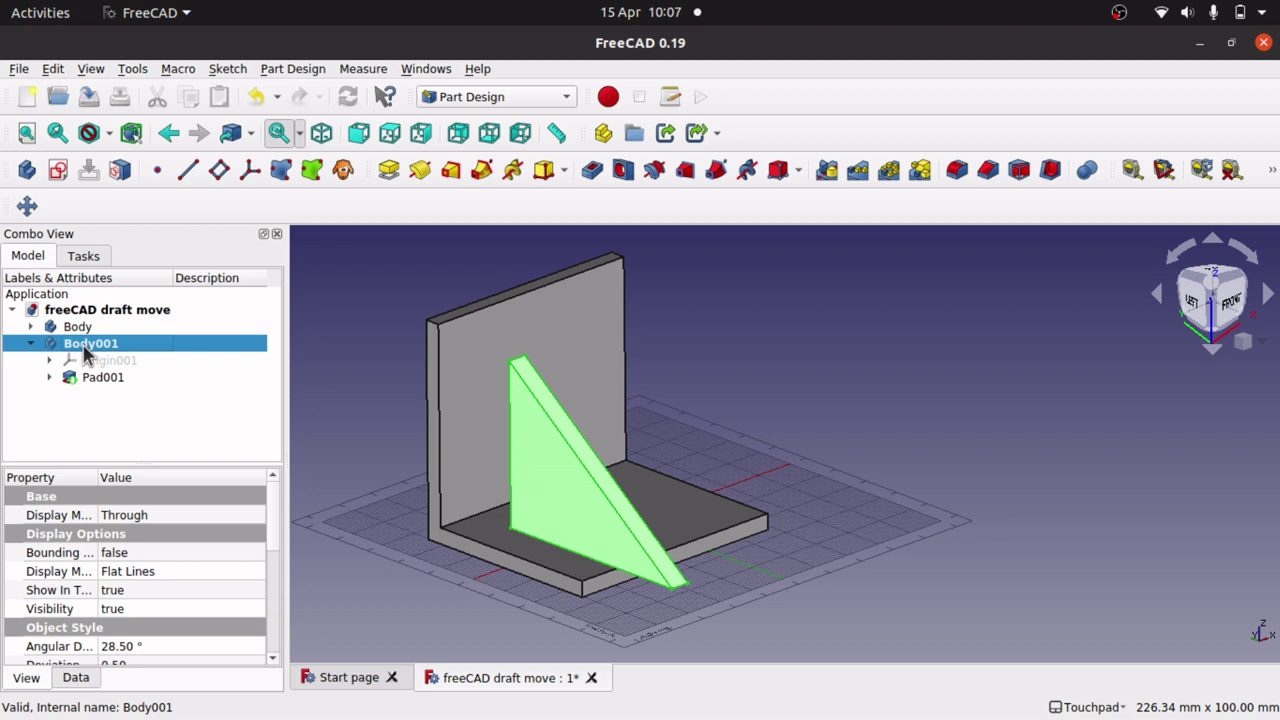
Use Draft Move to shift the triangular rib to the right of the L-bracket.
click(28, 206)
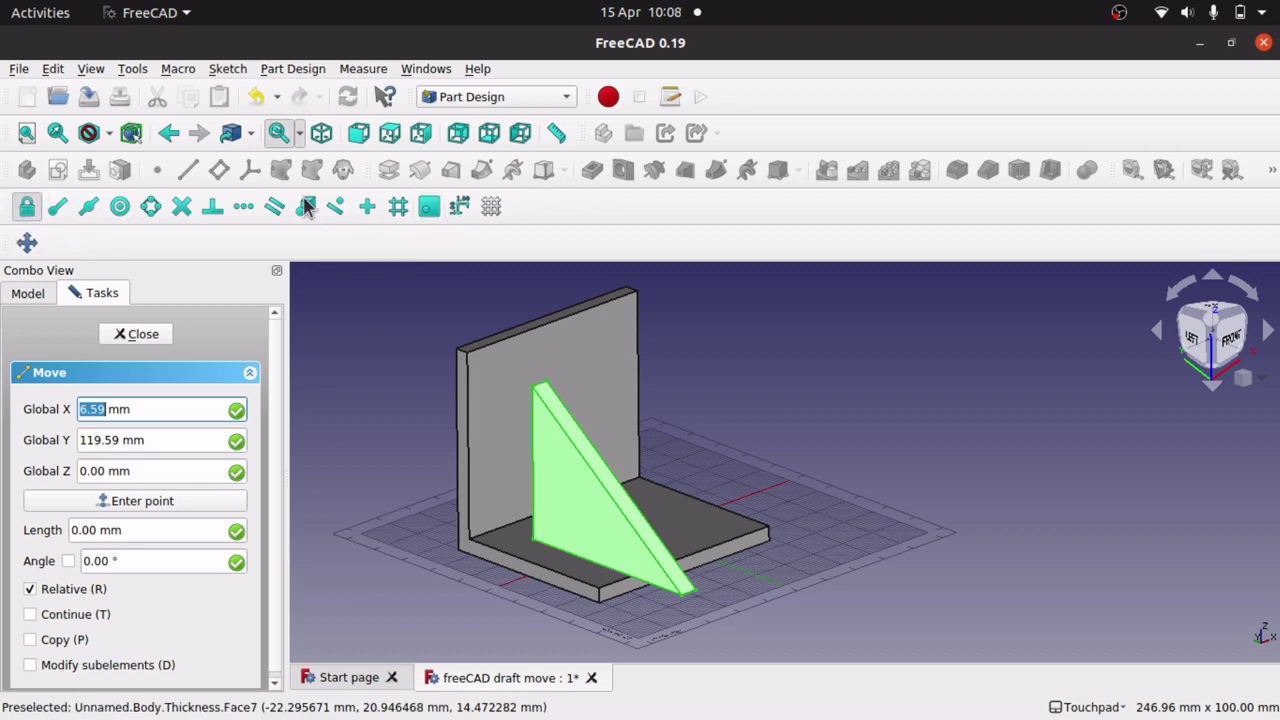
click(574, 528)
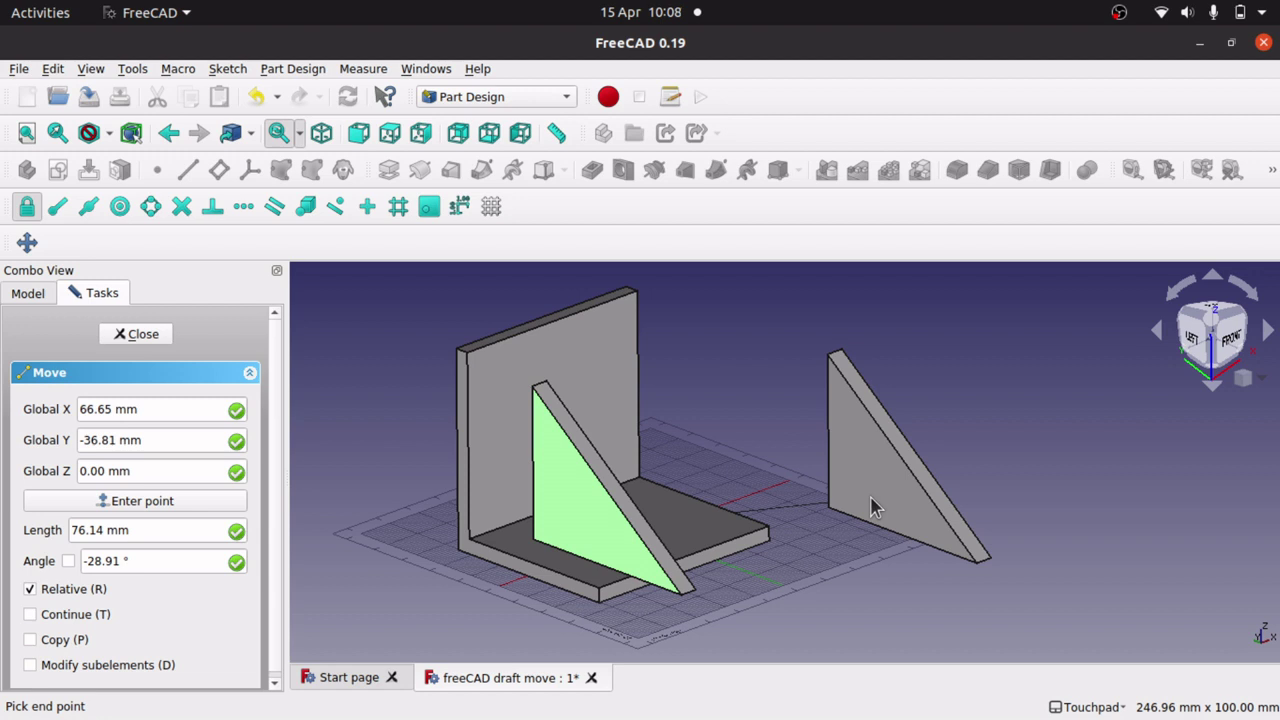
click(872, 505)
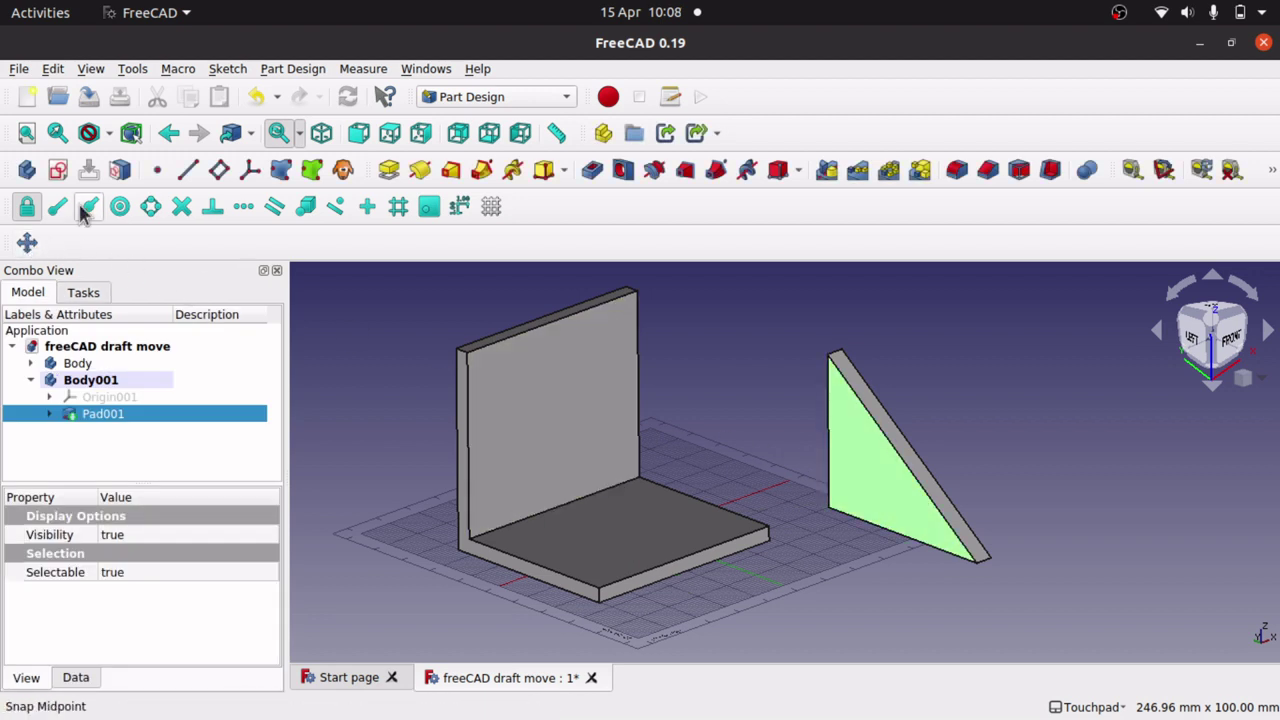
With midpoint snapping on, move Body001 back onto the bracket's right end.
click(691, 414)
click(107, 385)
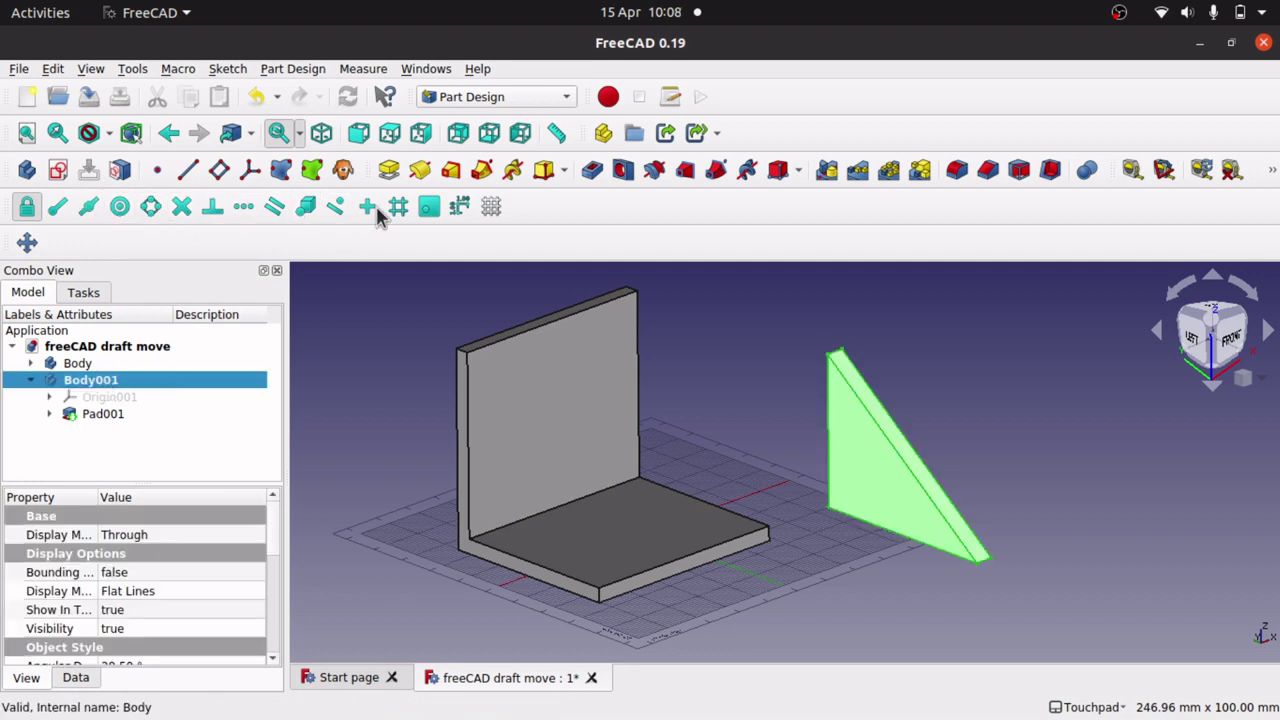
click(89, 207)
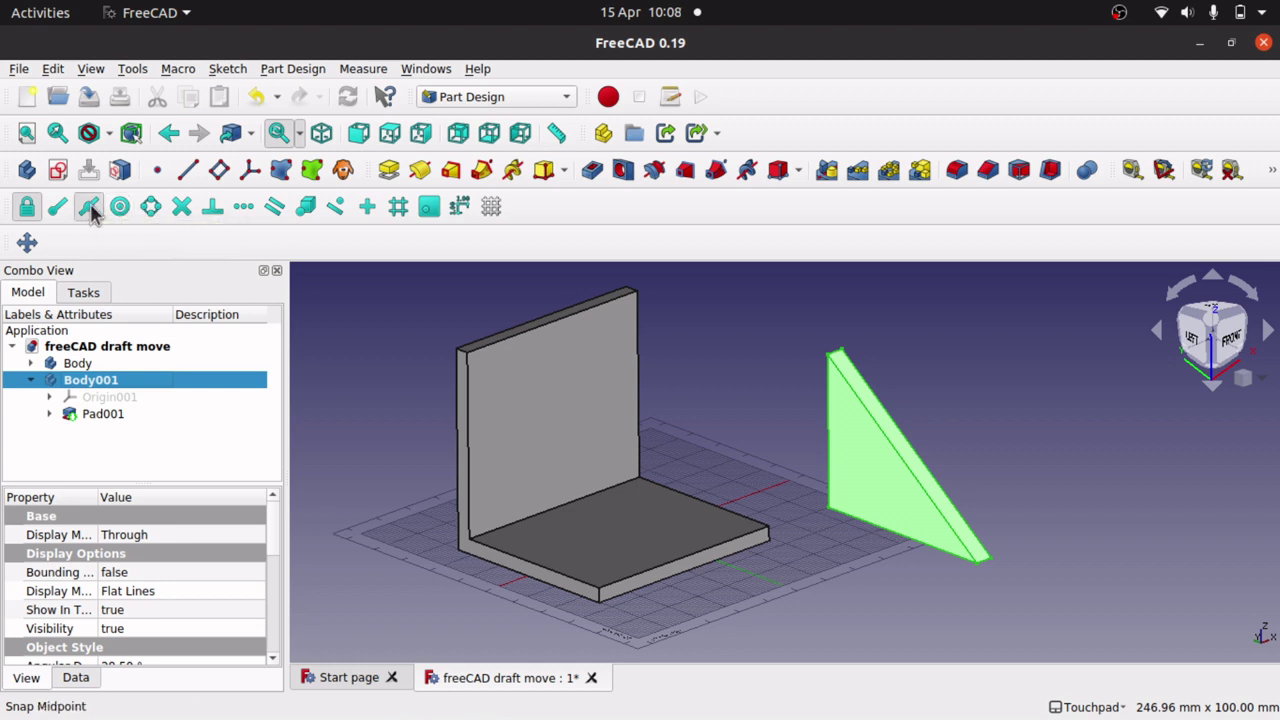
click(26, 243)
click(833, 466)
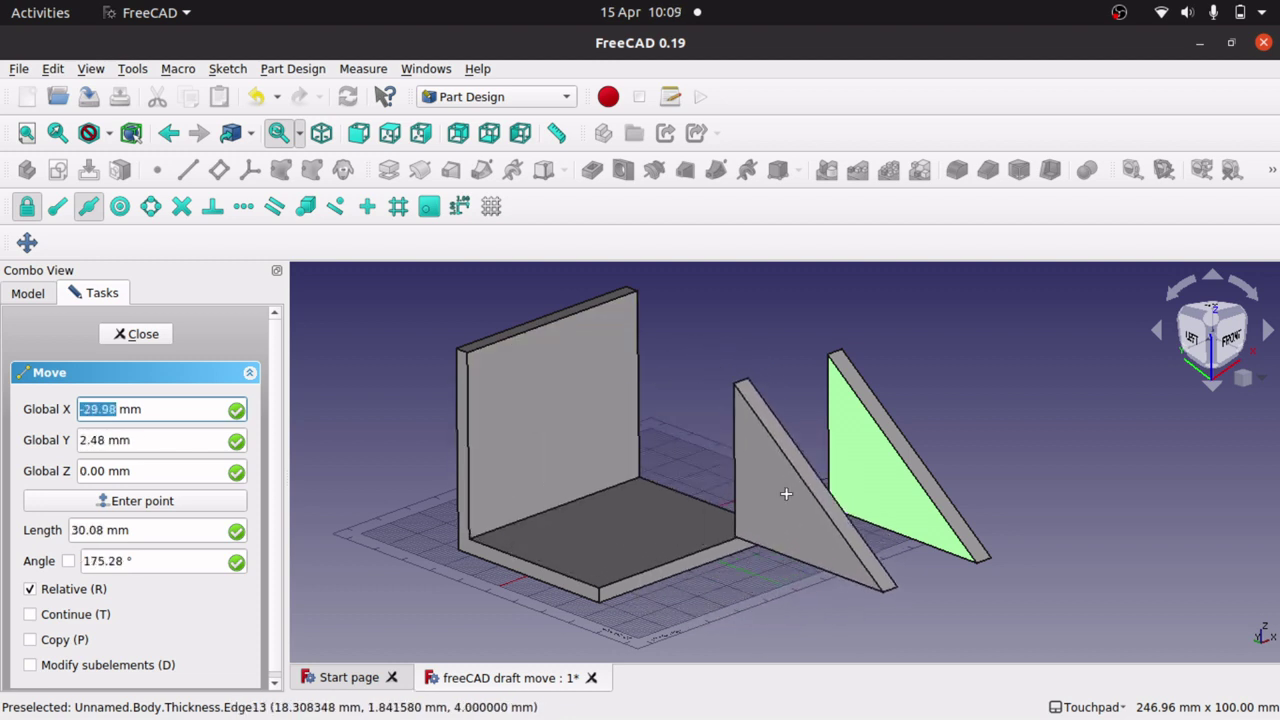
click(749, 508)
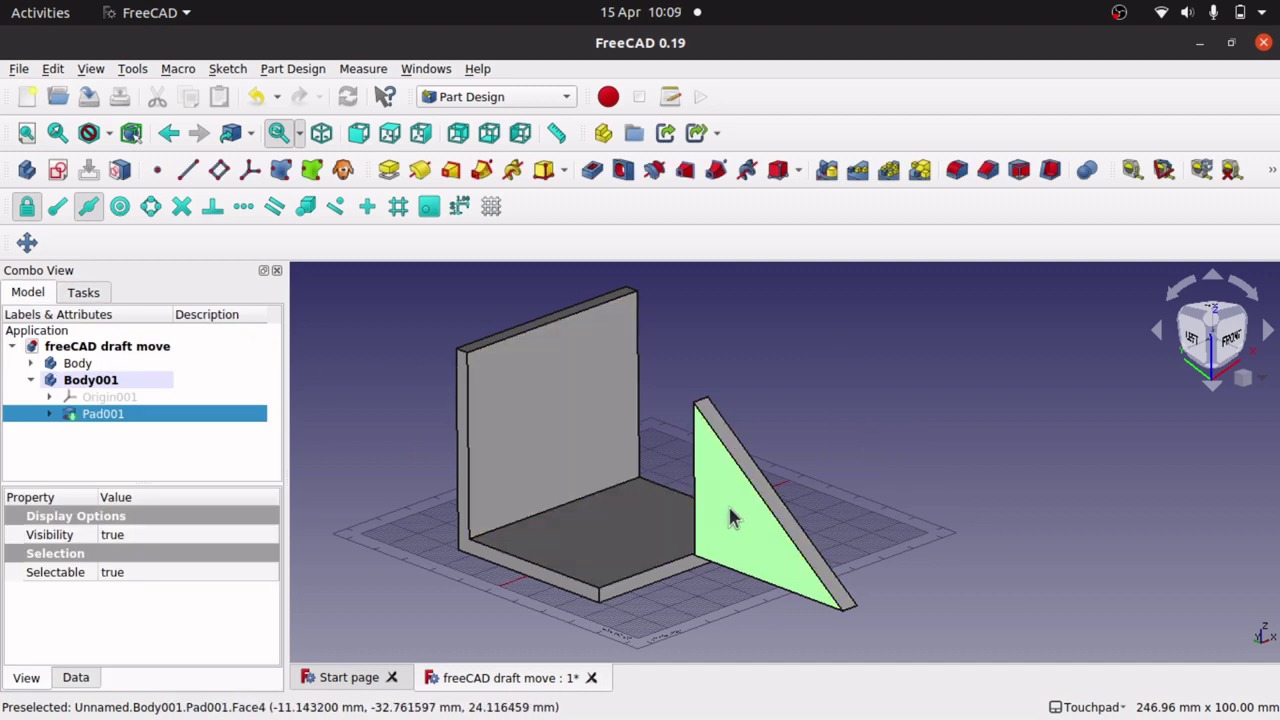